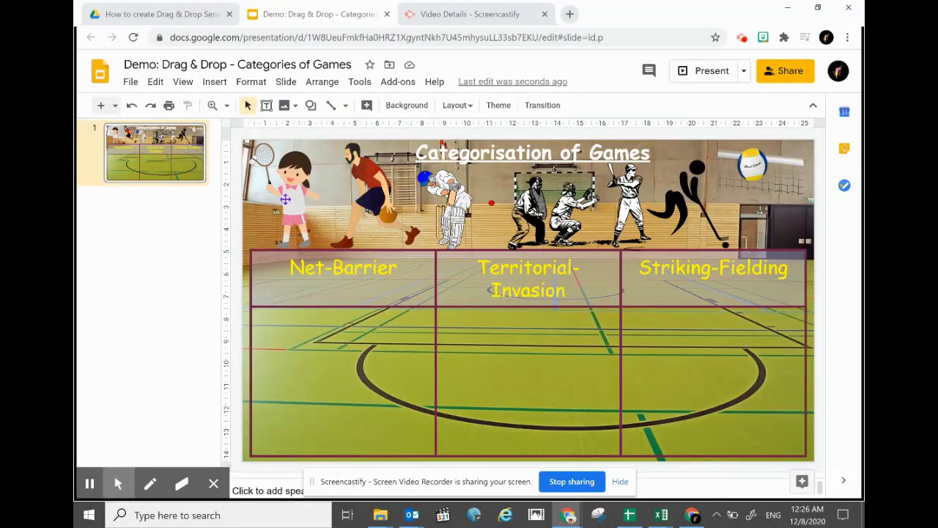
Drag girl and volleyball to Net-Barrier, basketball and hockey to Territorial-Invasion, baseball and cricket to Striking-Fielding
left_click_drag(297, 208, 306, 373)
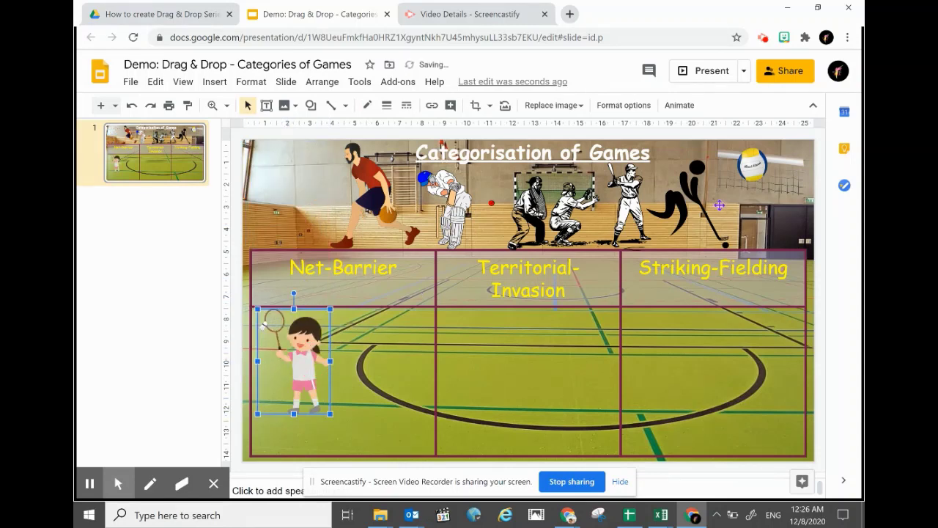
left_click_drag(766, 178, 383, 413)
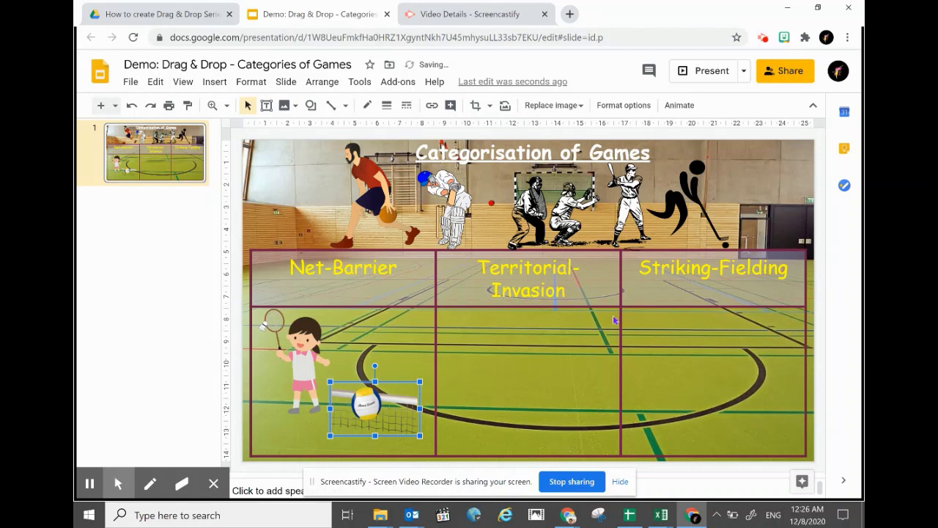
left_click_drag(370, 203, 482, 358)
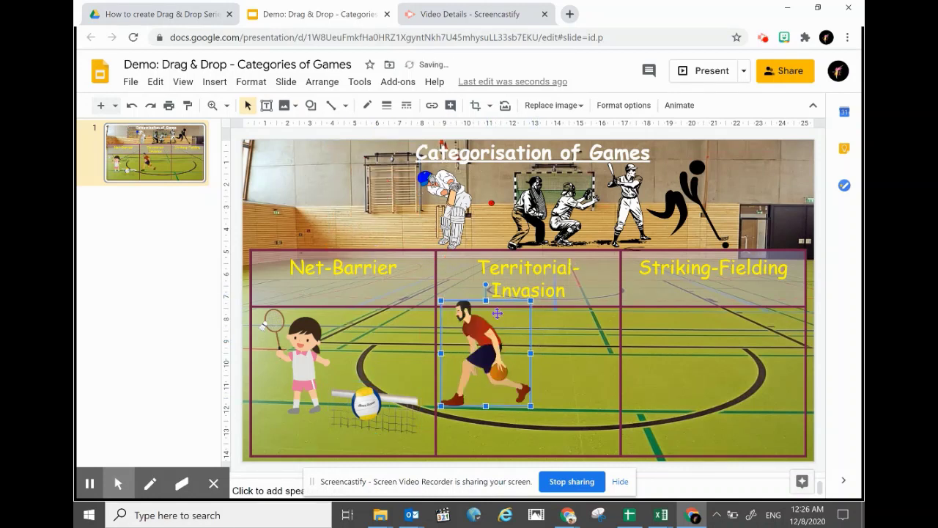
left_click_drag(635, 206, 779, 351)
left_click_drag(456, 209, 738, 421)
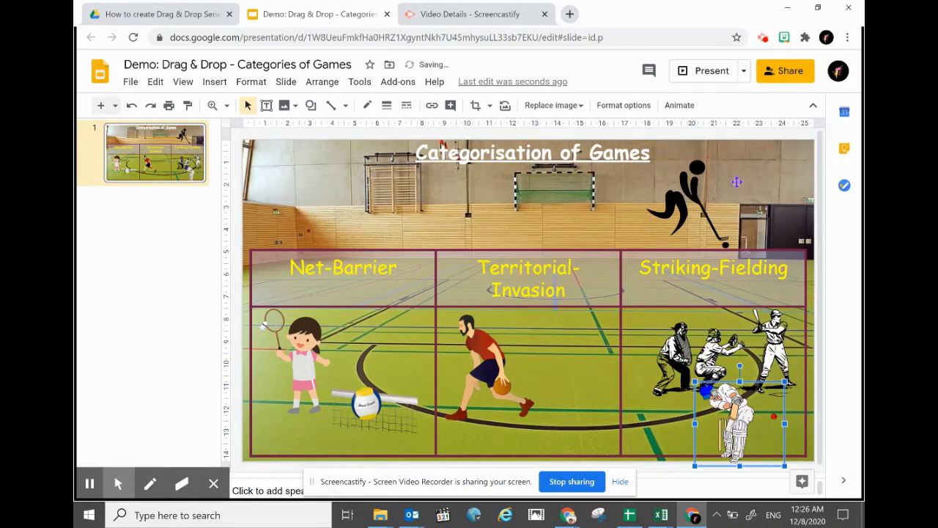
left_click_drag(692, 194, 561, 364)
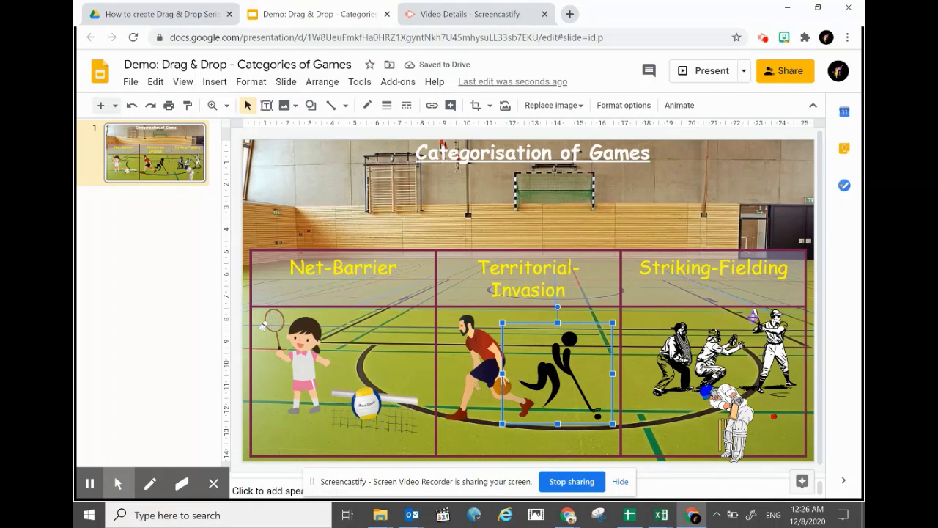
left_click(499, 269)
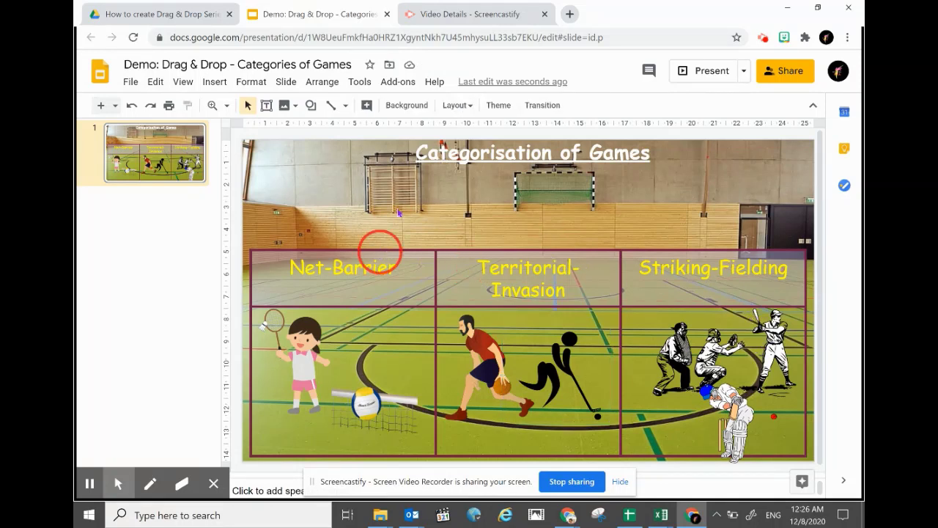
left_click(744, 132)
left_click(744, 270)
left_click(309, 226)
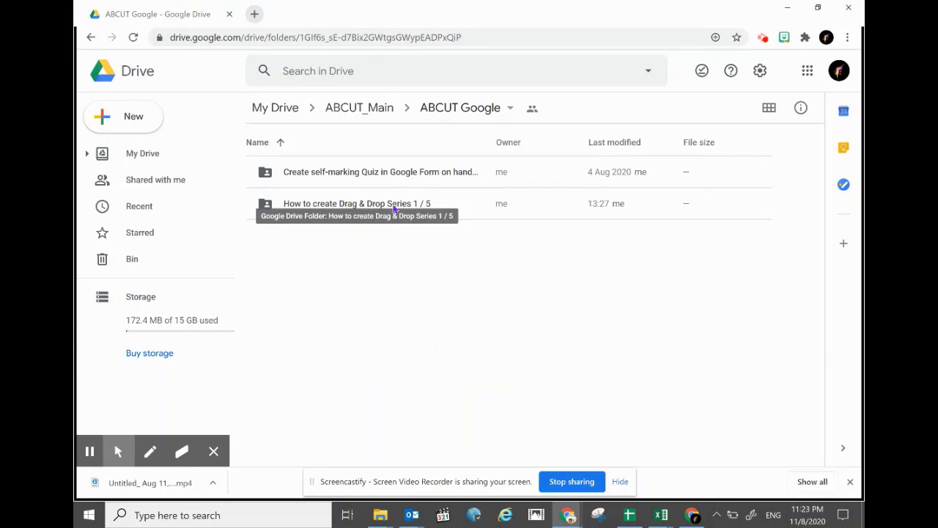
Create a new Google Slides presentation in the How to create Drag & Drop Series 1 / 5 folder, keeping its sharing
left_click(394, 209)
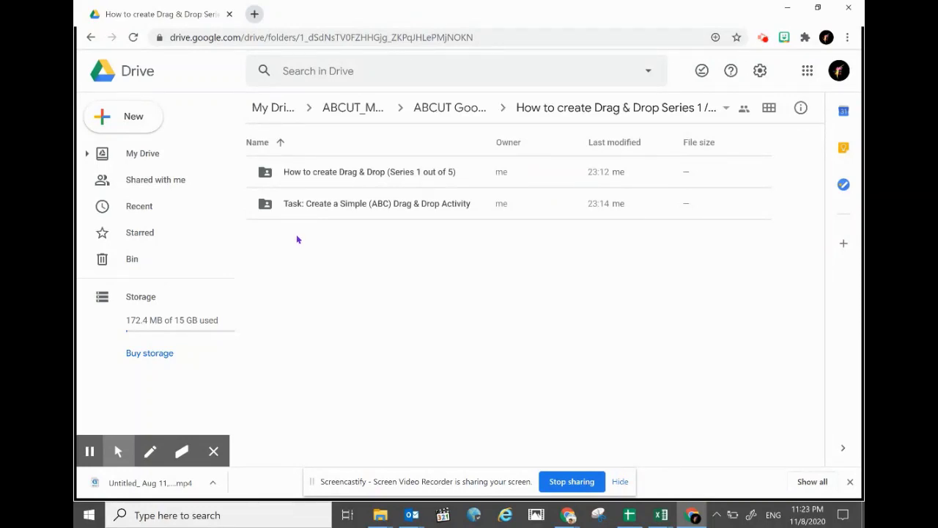
left_click(129, 120)
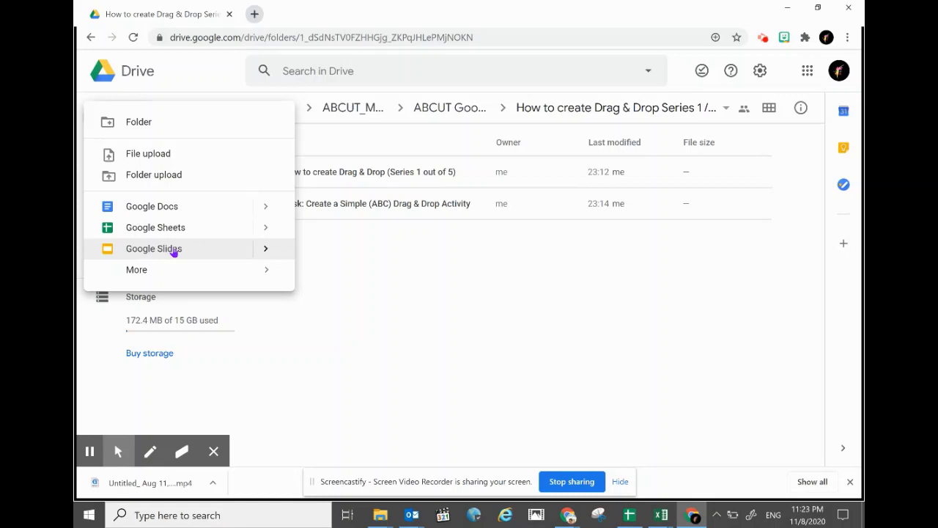
left_click(175, 252)
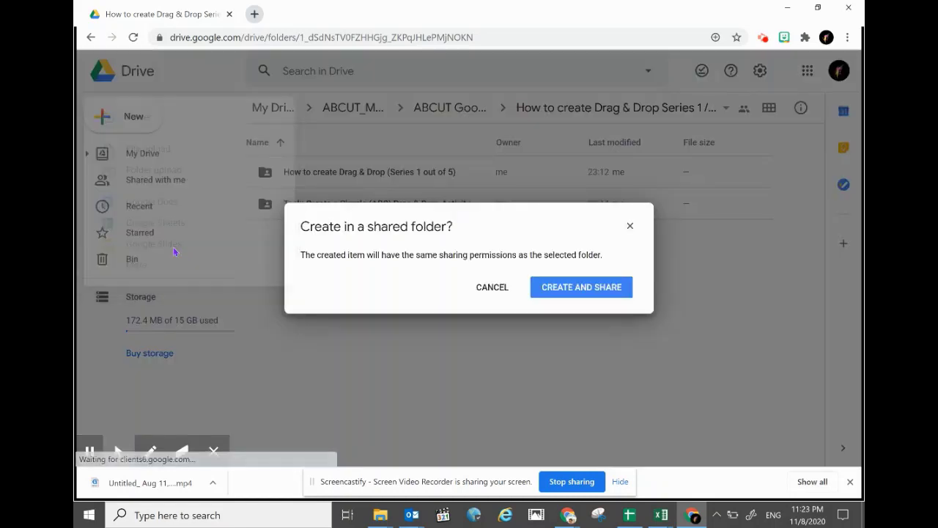
left_click(584, 293)
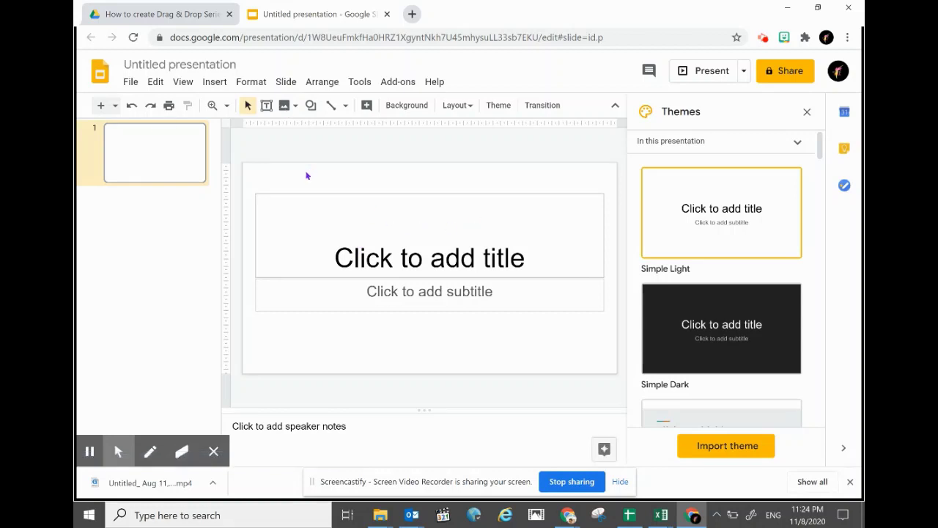
Rename the presentation 'Demo: Drag & Drop - Categories of Games' and bring up the image-insert options
left_click(127, 65)
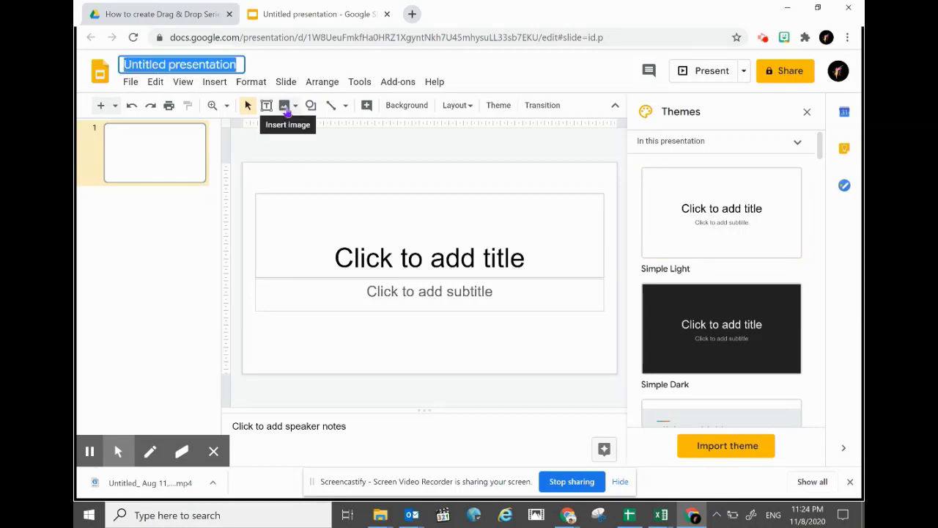
type("Demo: Drag & ")
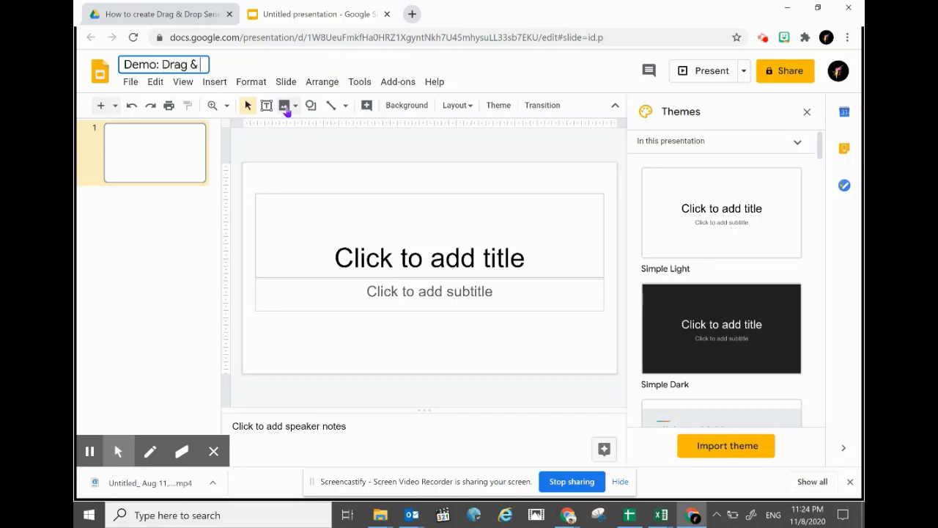
type("Drop - ")
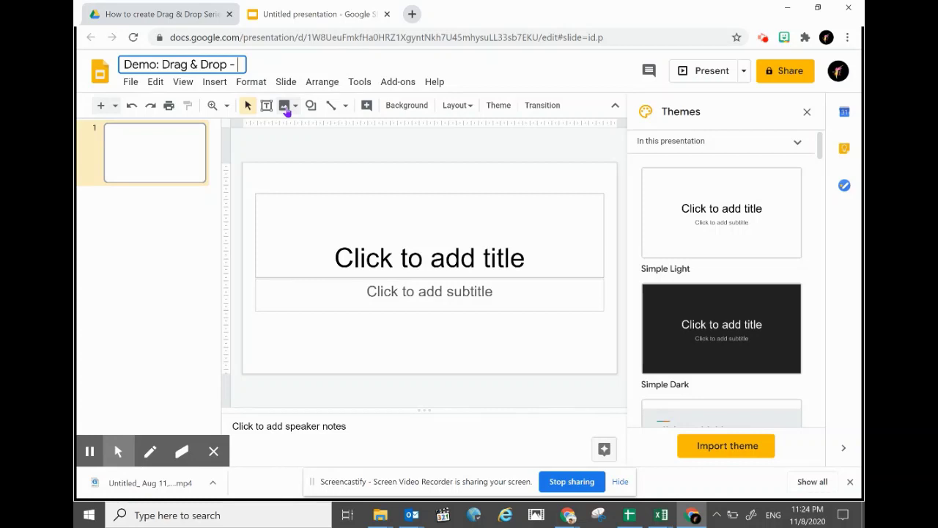
type("Catego")
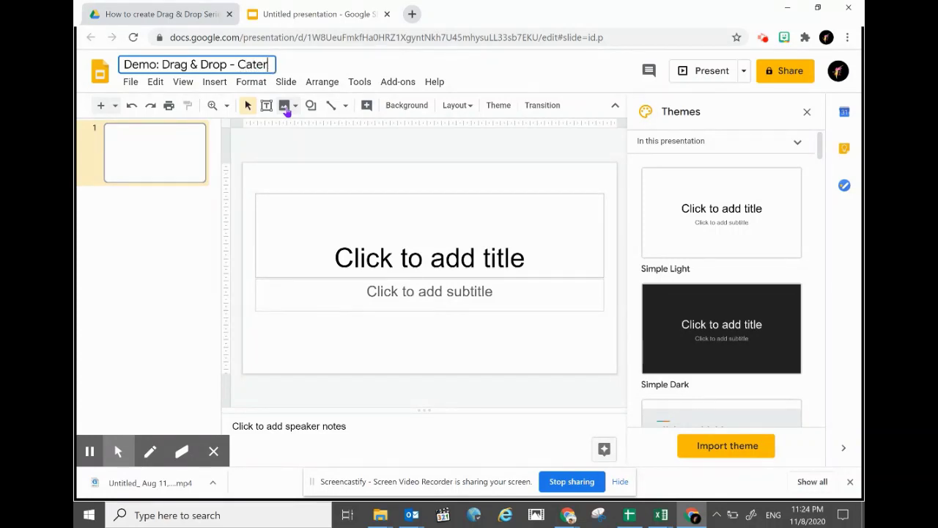
type("rie")
key("BackSpace")
key("BackSpace")
type("ies of Games")
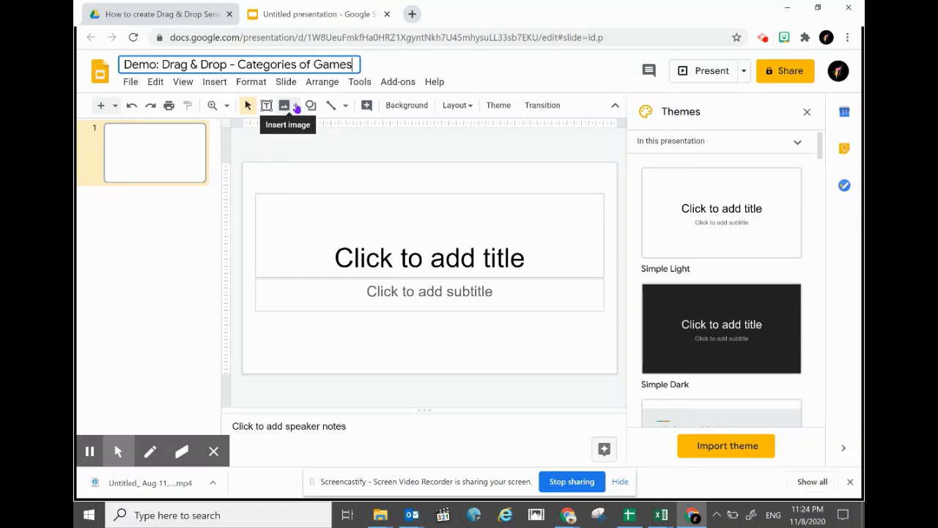
left_click(297, 108)
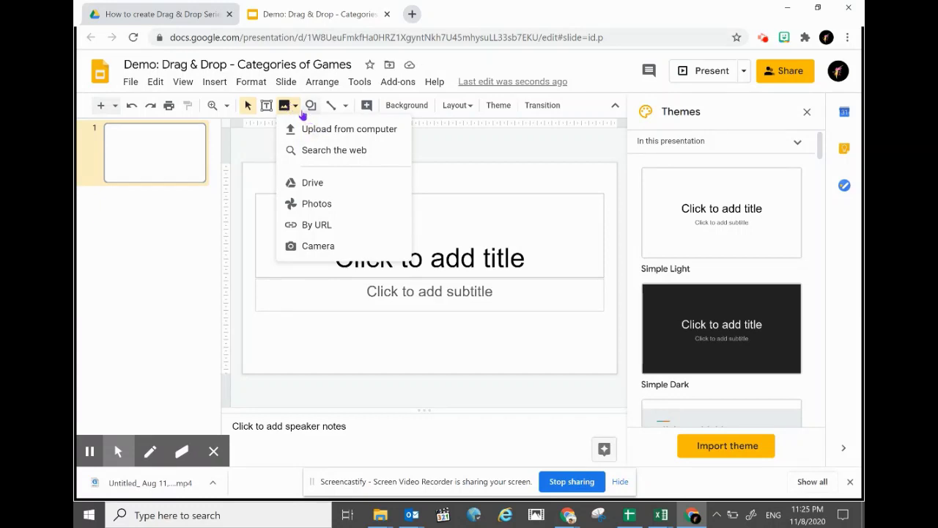
Search the web for 'sports hall' and place the green-floored hall photo on the slide
left_click(332, 156)
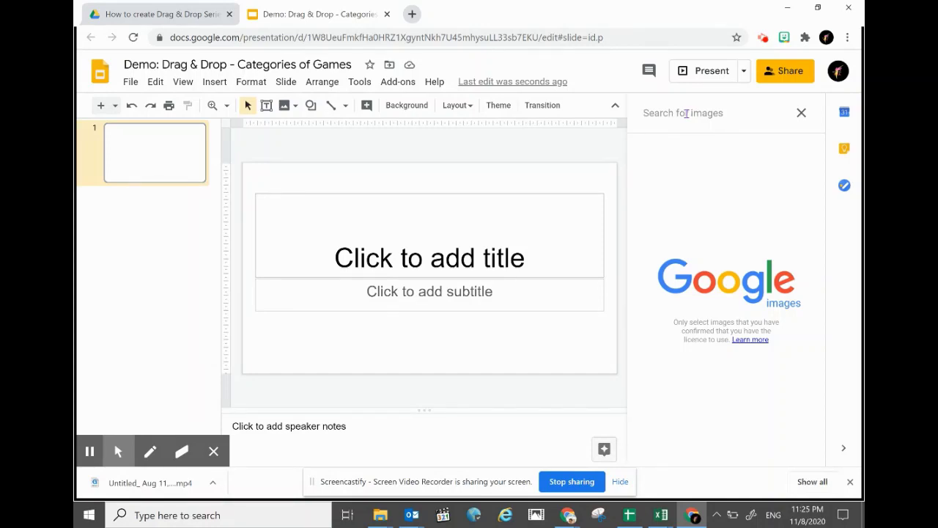
type("sports ha")
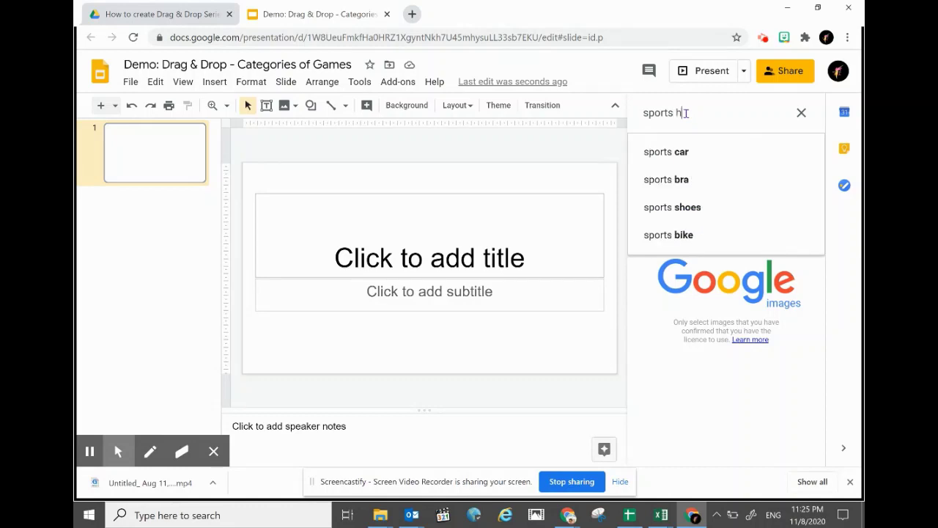
type("ll")
key("Return")
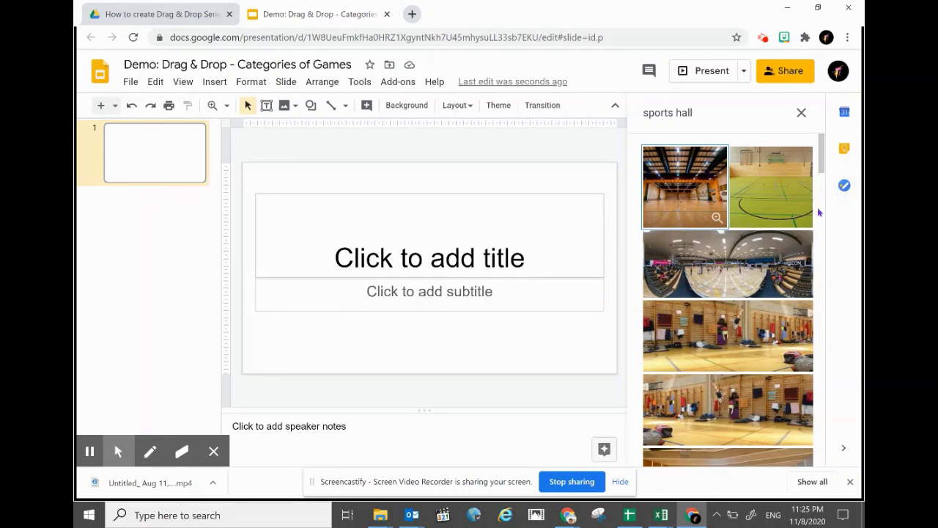
left_click(772, 194)
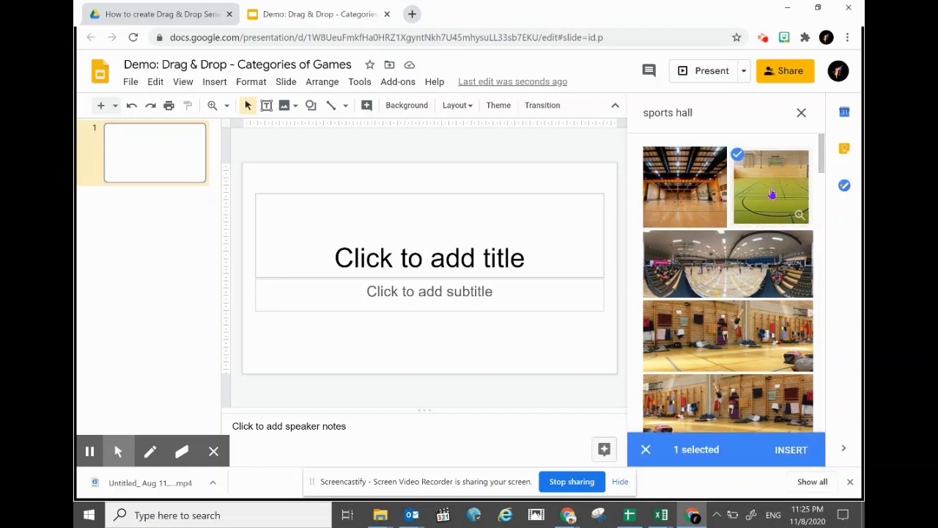
left_click_drag(772, 195, 284, 214)
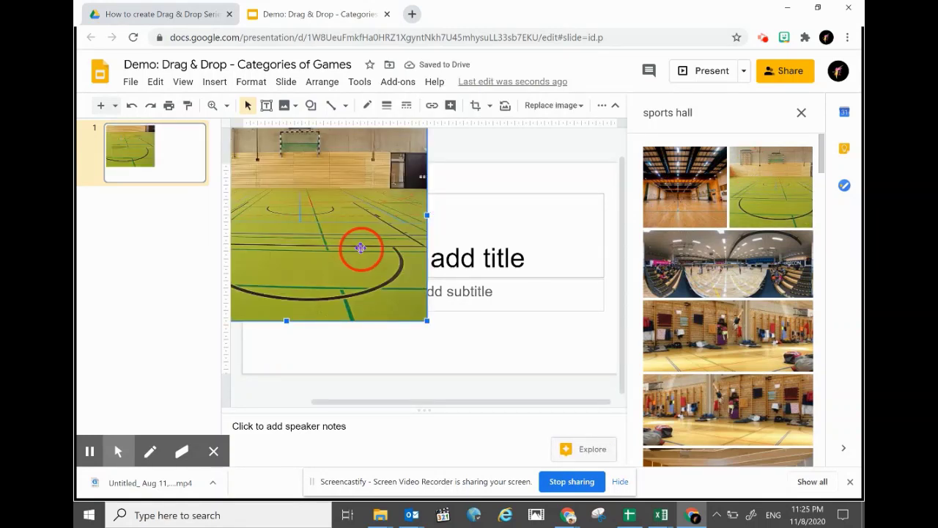
left_click_drag(353, 250, 424, 299)
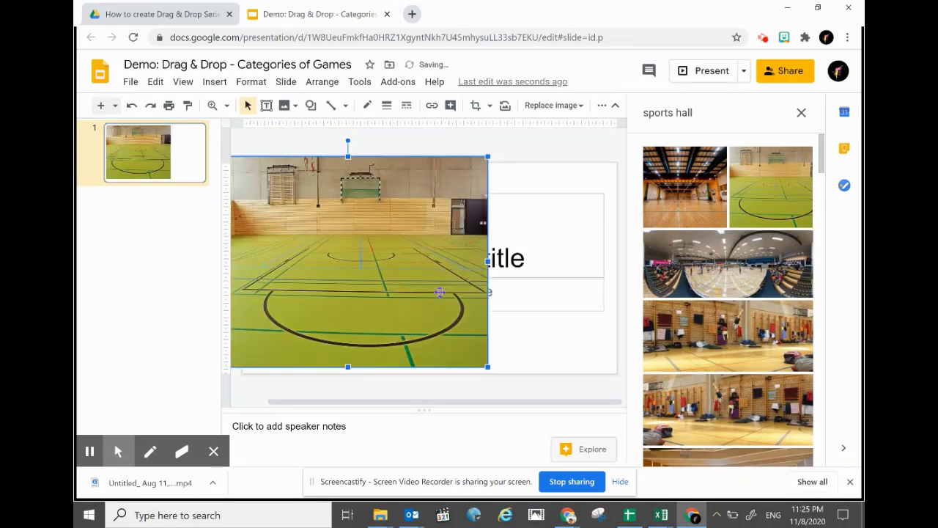
Delete the misplaced photo and reinsert the green-floored sports hall image
key("Escape")
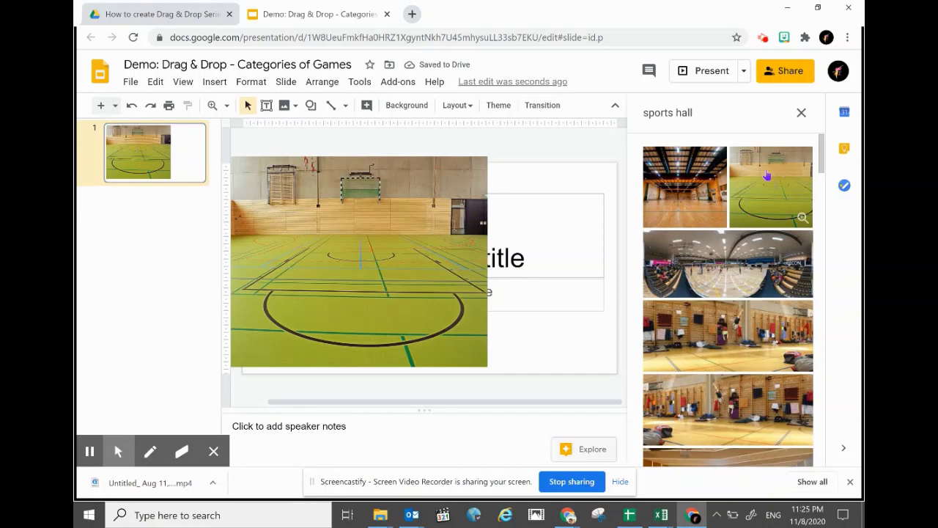
left_click(395, 229)
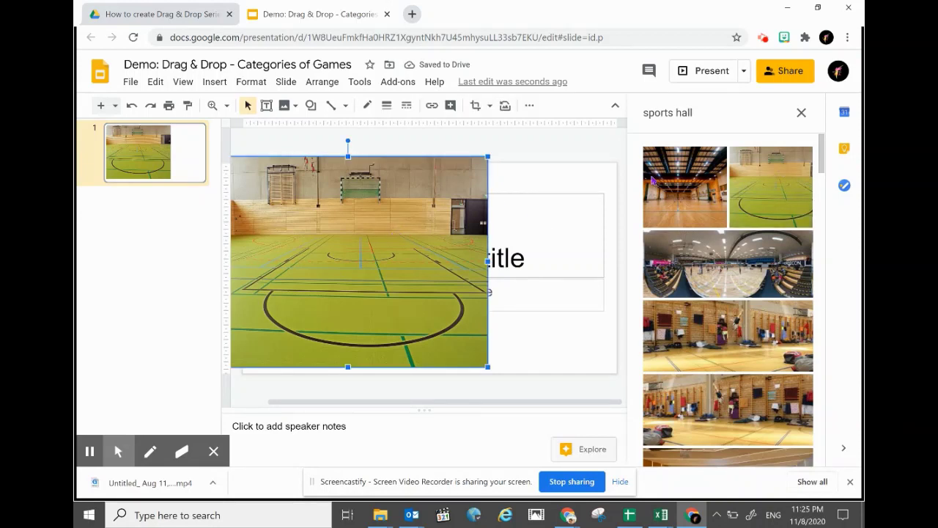
key("Delete")
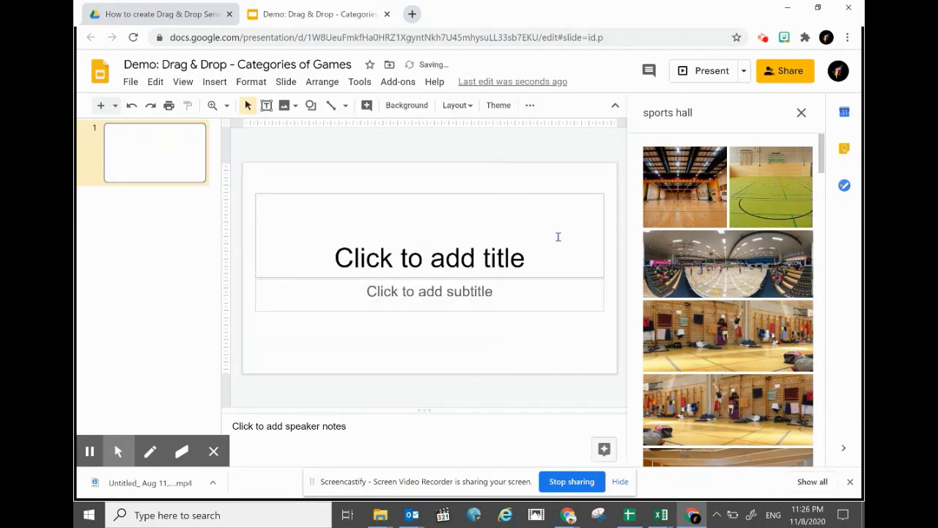
left_click(780, 182)
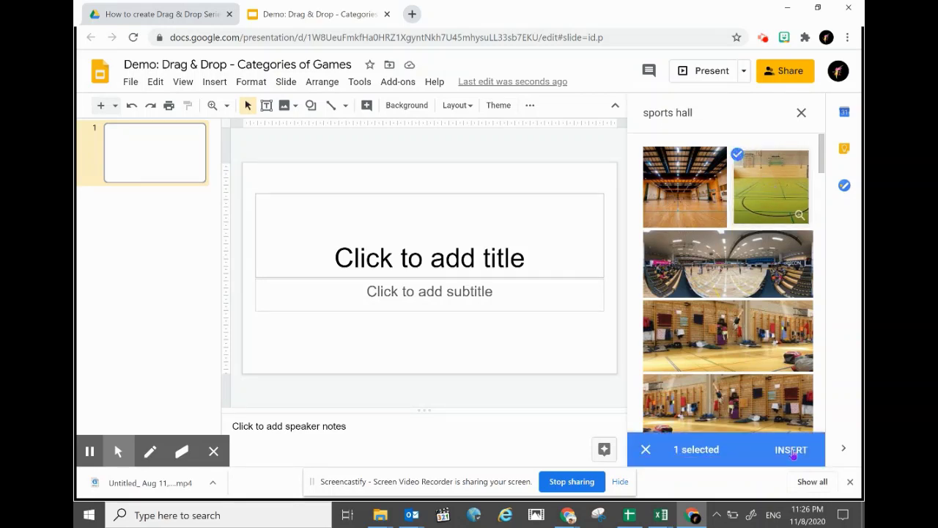
double_click(764, 199)
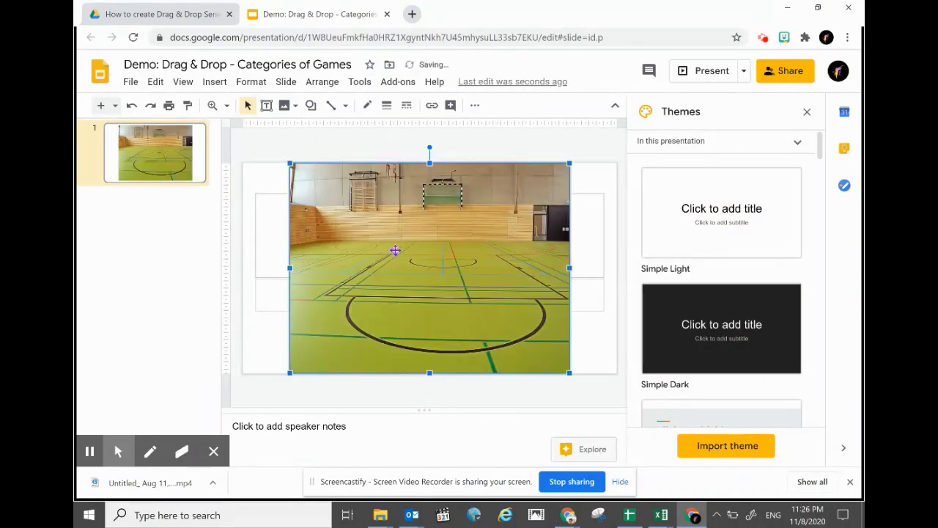
Shift the sports hall photo so it lines up with and covers the slide
left_click_drag(437, 260, 617, 277)
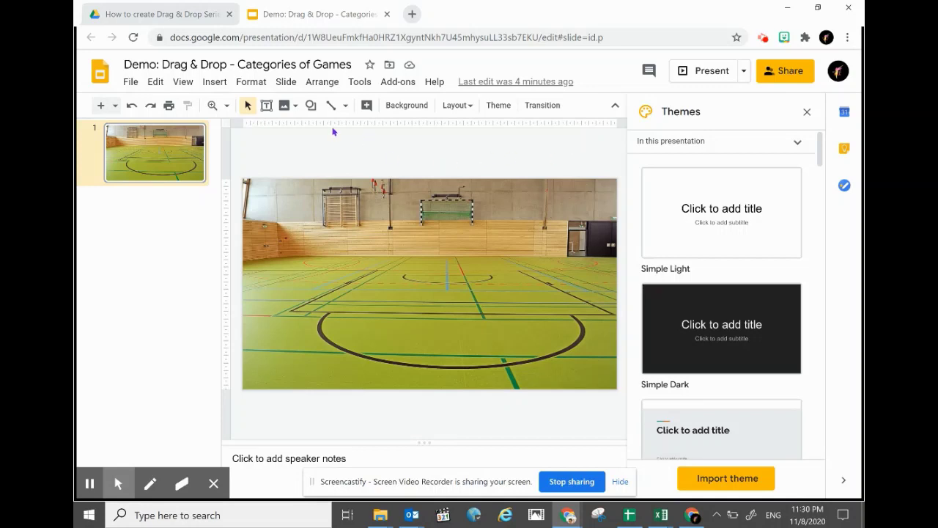
Insert a 3-column by 2-row table onto the slide
left_click(218, 83)
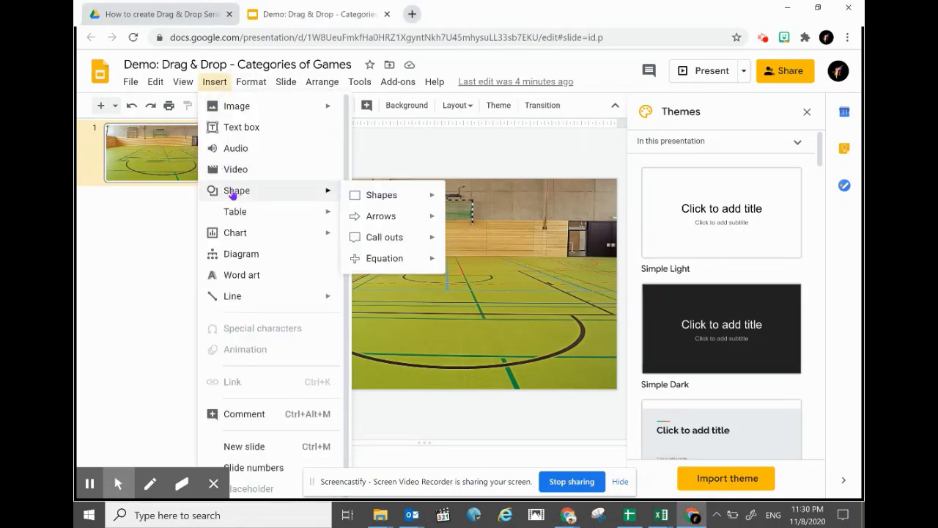
mouse_move(234, 209)
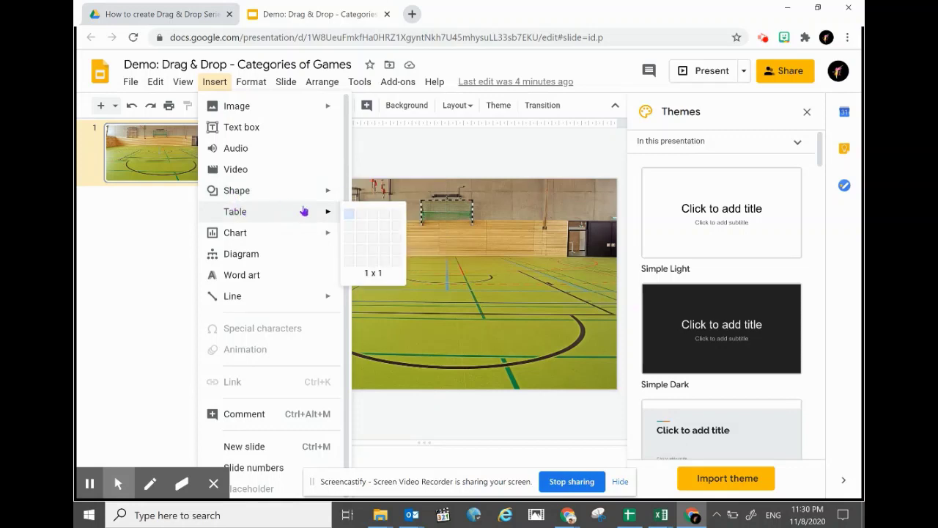
left_click(400, 237)
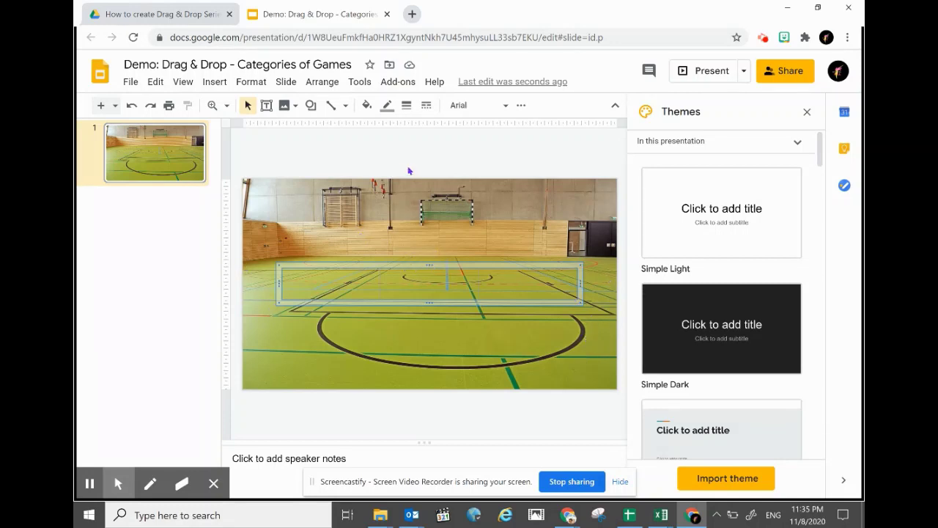
Set the table borders to dark magenta with a 4px weight
left_click(388, 105)
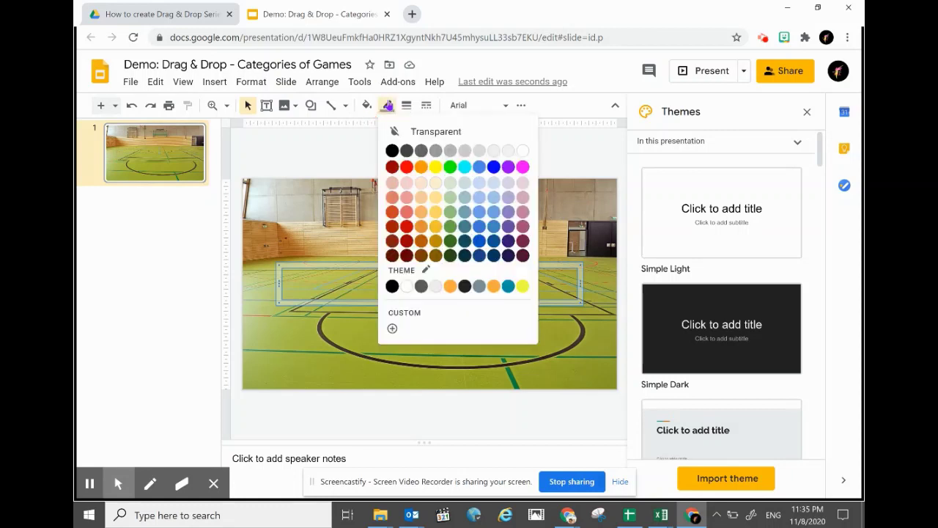
left_click(524, 236)
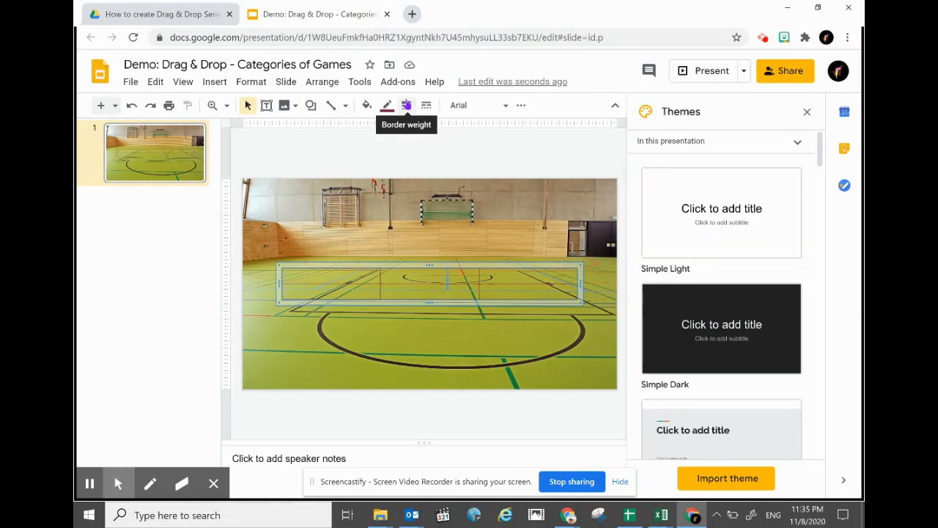
left_click(408, 107)
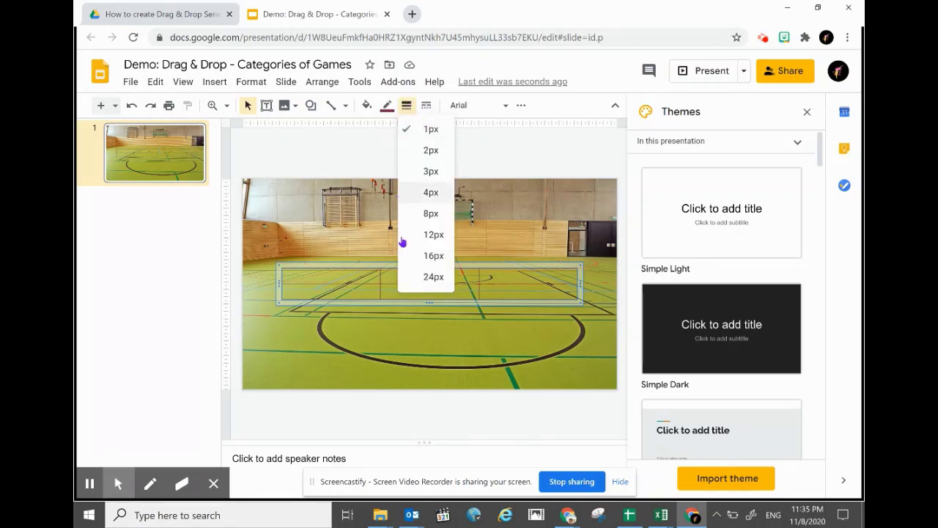
left_click(430, 193)
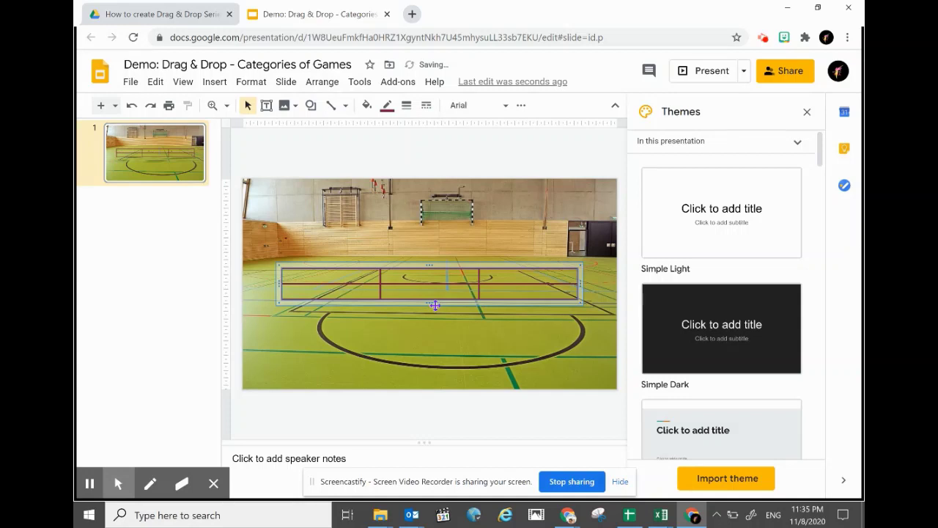
Resize the table's edges so it spans the slide width over the lower hall floor
left_click_drag(429, 303, 425, 384)
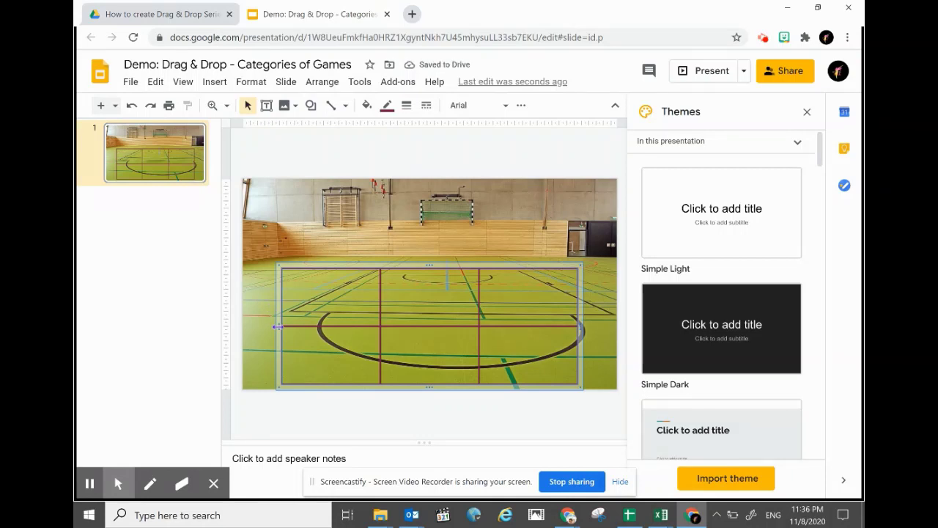
left_click_drag(279, 327, 247, 325)
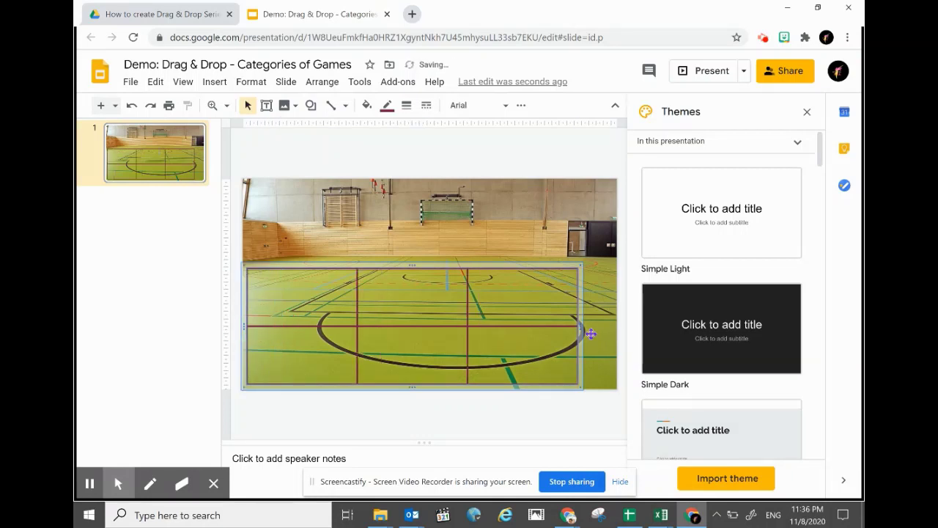
left_click_drag(580, 329, 611, 329)
left_click_drag(432, 265, 444, 255)
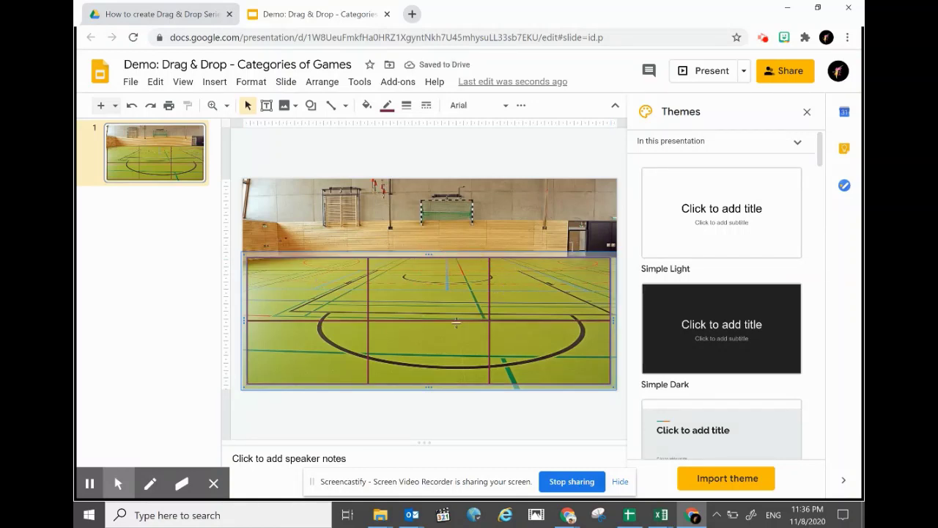
left_click_drag(431, 320, 441, 286)
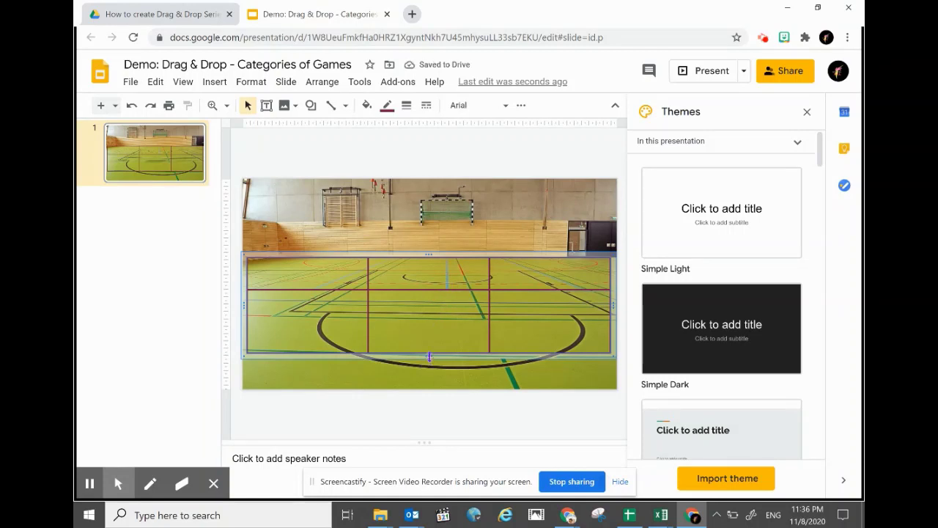
left_click_drag(429, 356, 428, 383)
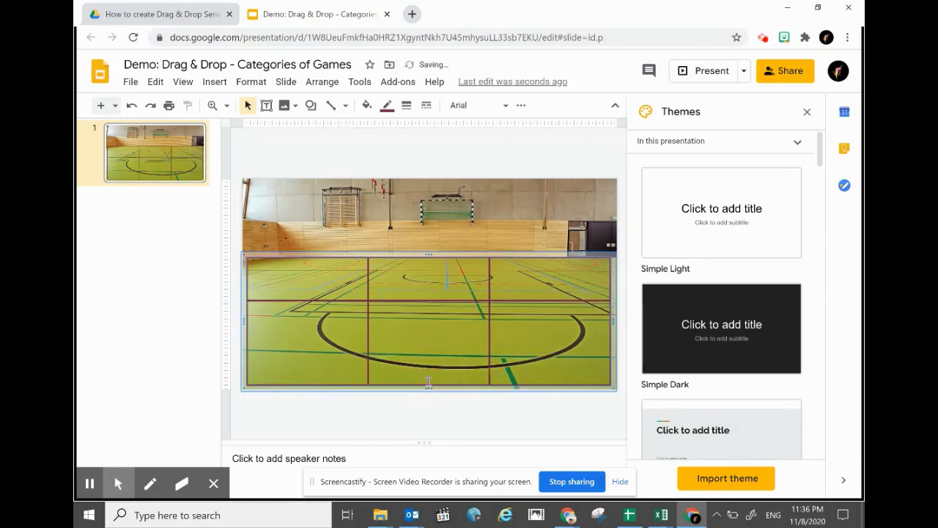
Shorten the first row, enter 'Net-Barrier' in the top-left cell, and select the top row
left_click_drag(431, 301, 431, 296)
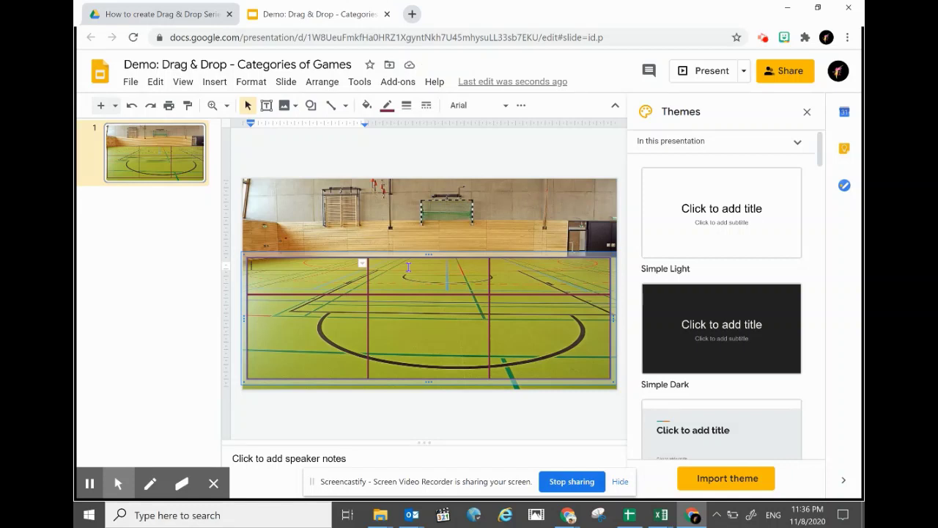
type("Net-Barrier")
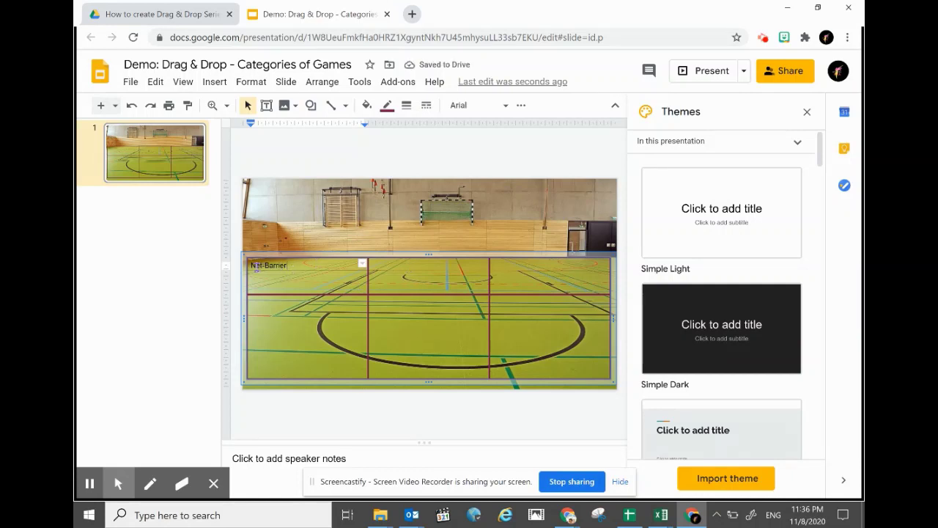
left_click_drag(251, 266, 575, 275)
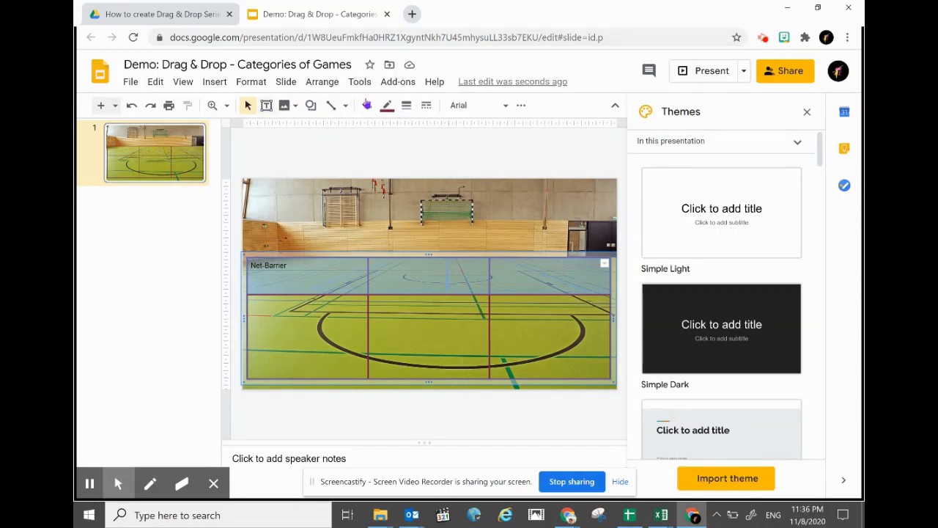
Format the header row in Comic Sans MS, size 24, centre-aligned
left_click(505, 107)
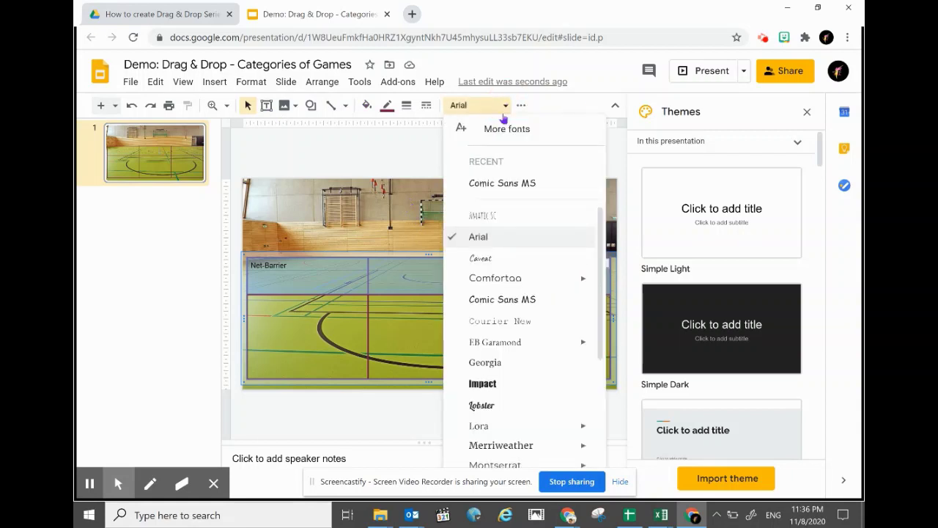
left_click(507, 185)
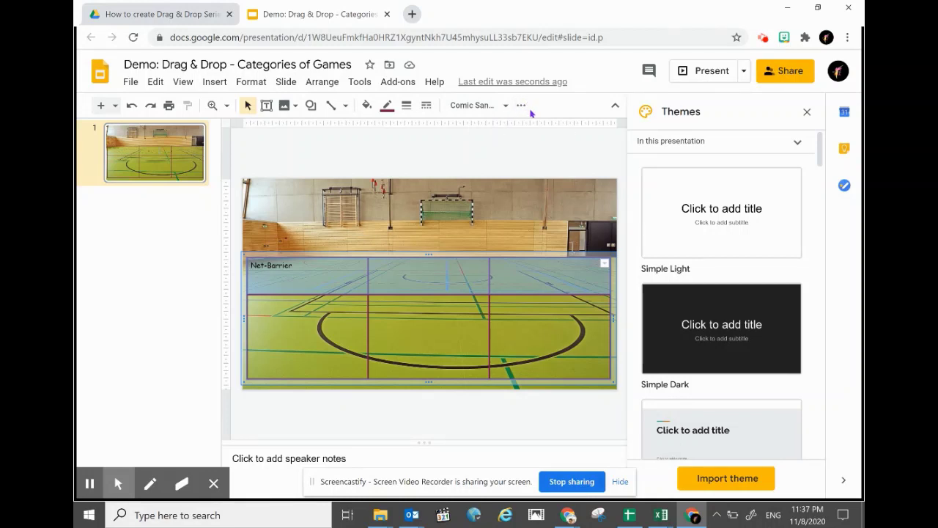
left_click(520, 105)
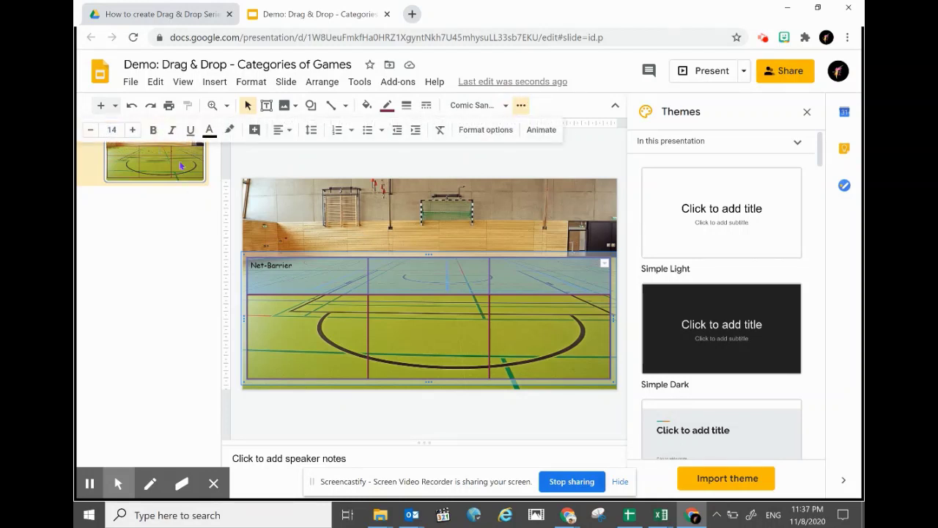
left_click(133, 130)
left_click(133, 130)
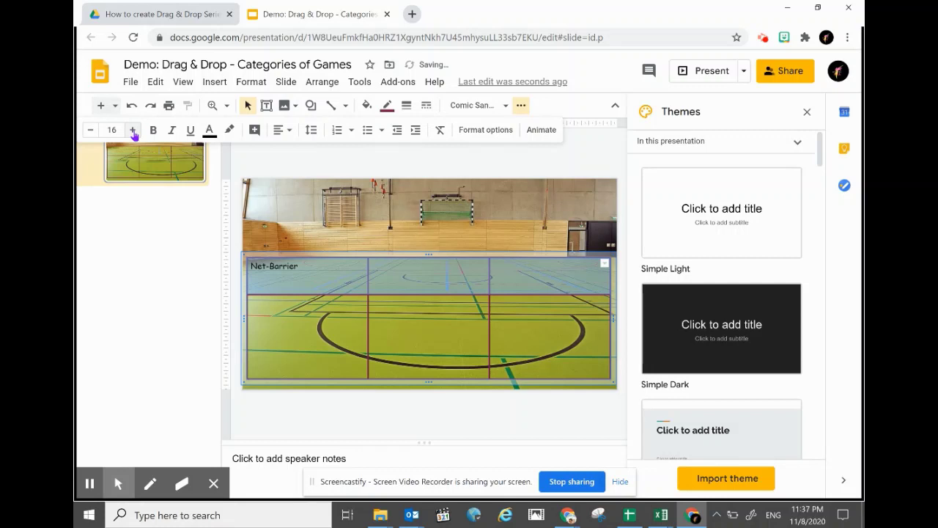
left_click(115, 130)
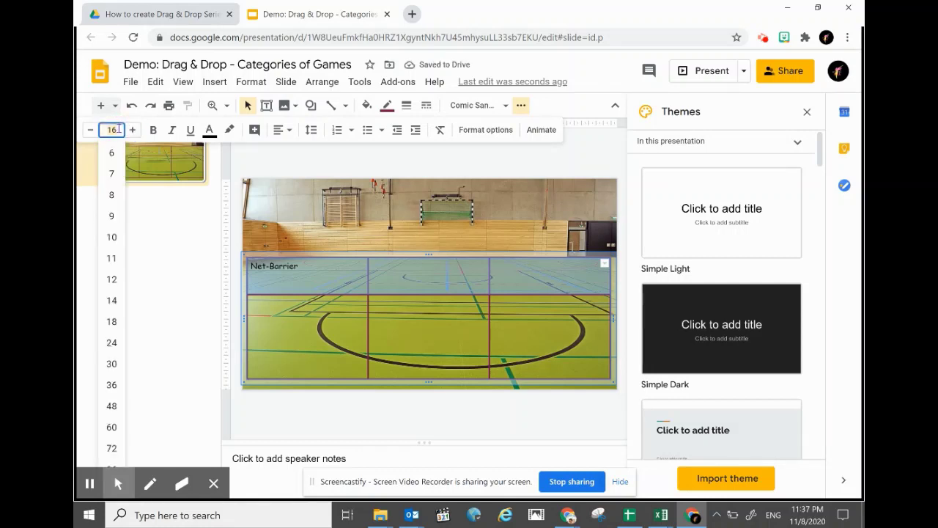
left_click(113, 345)
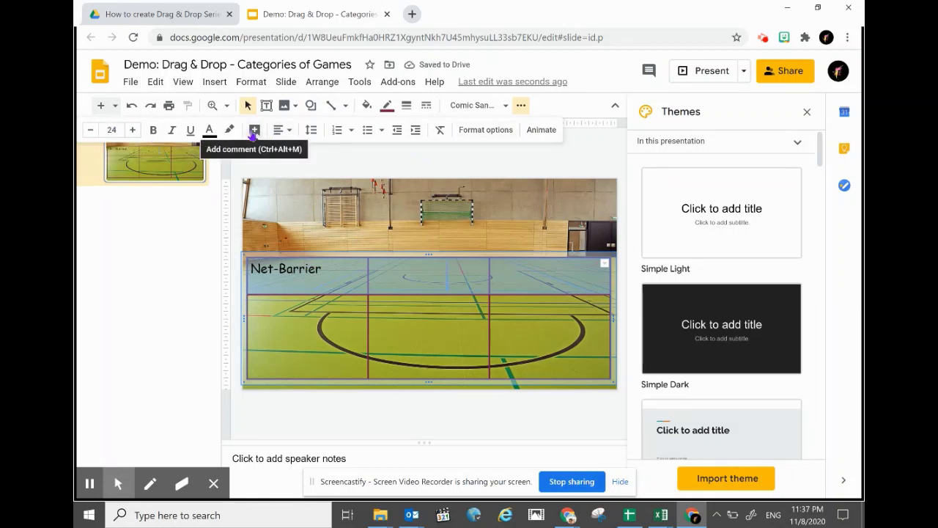
left_click(288, 130)
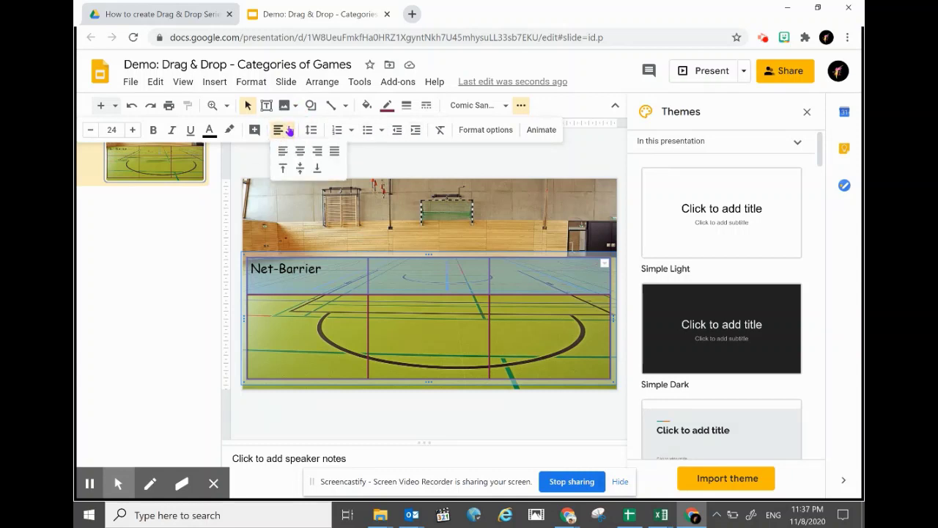
left_click(300, 150)
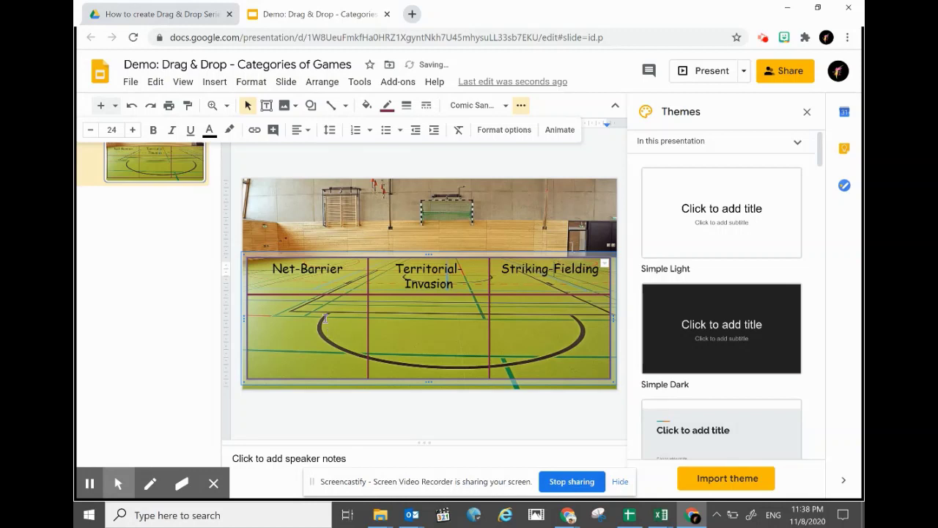
Stretch the table's top edge up and bottom edge down to the slide bottom, and shorten the header row
left_click_drag(430, 255, 430, 236)
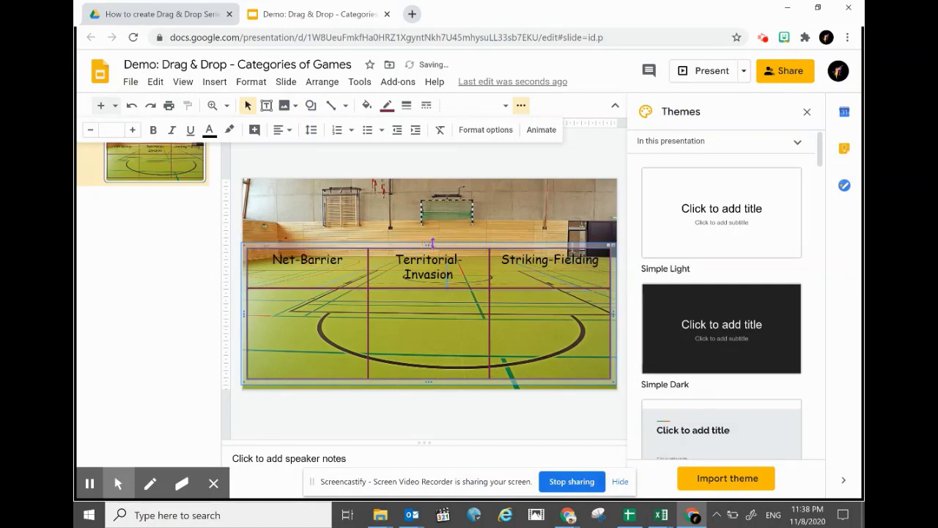
left_click_drag(428, 384, 428, 388)
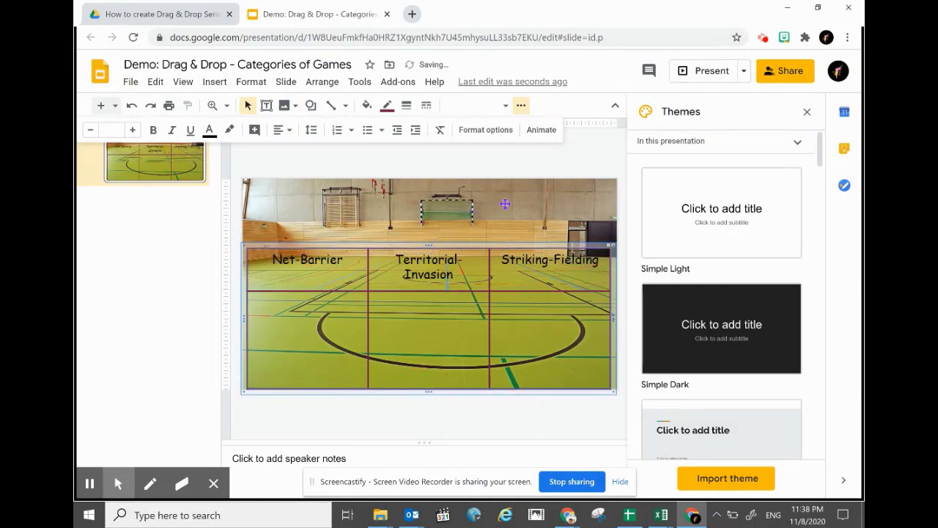
left_click_drag(438, 291, 442, 288)
left_click(444, 280)
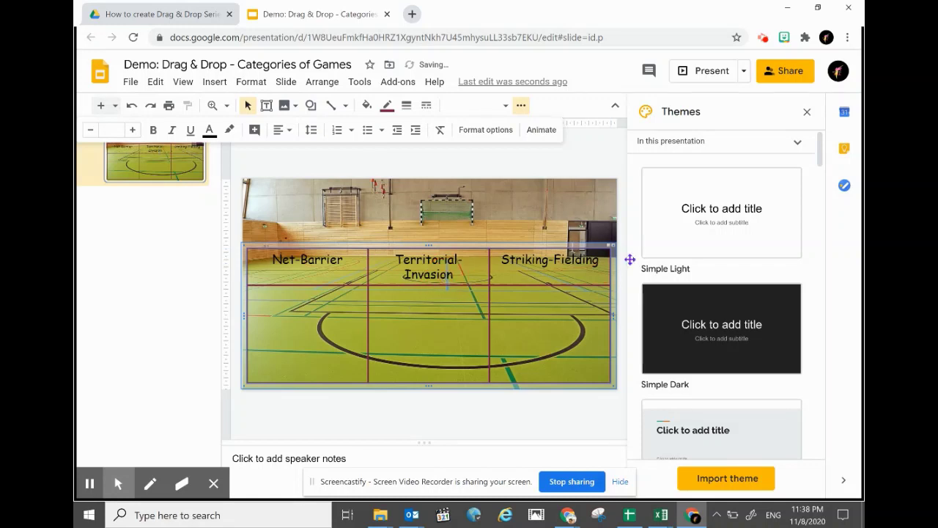
left_click(532, 332)
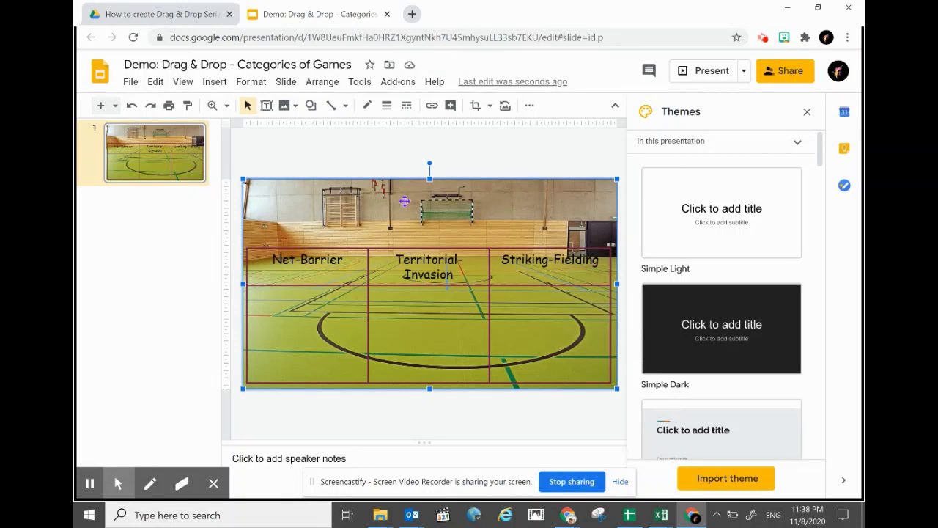
Draw a text box above the table and paste the 'Categorisation of Games' title into it
left_click(266, 106)
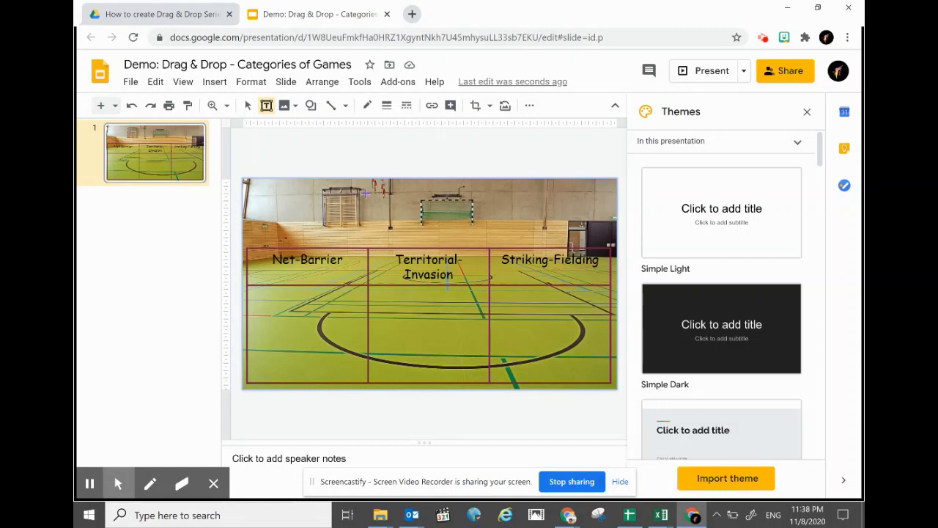
left_click_drag(357, 188, 495, 206)
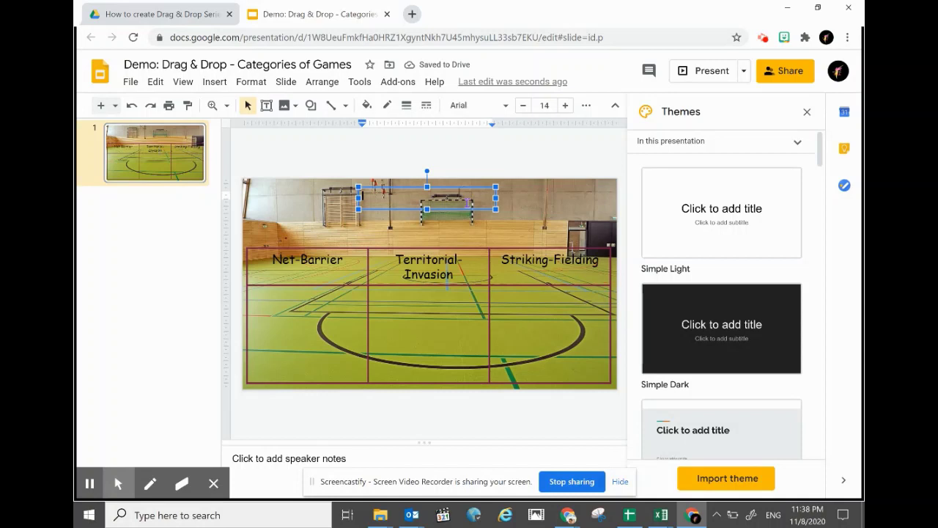
type("Categorization of Games")
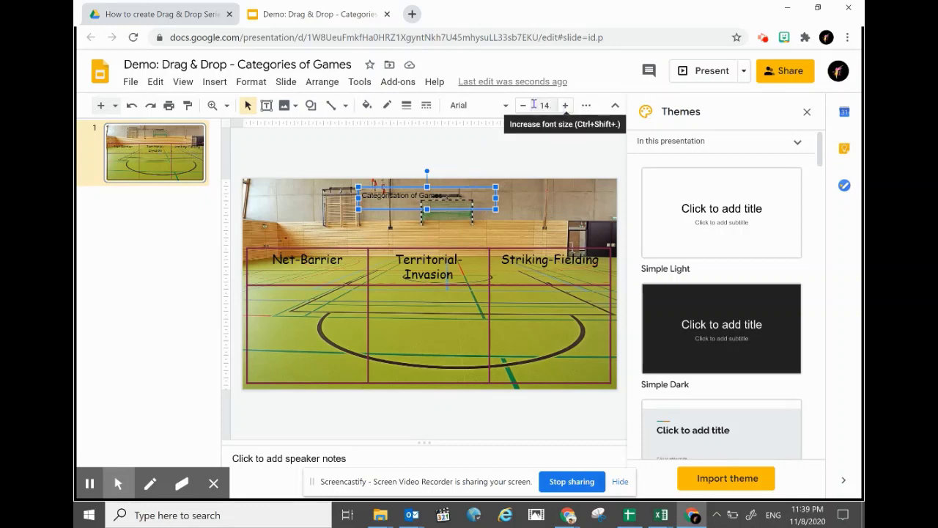
Format the title in bold 24-point Comic Sans MS
left_click(506, 107)
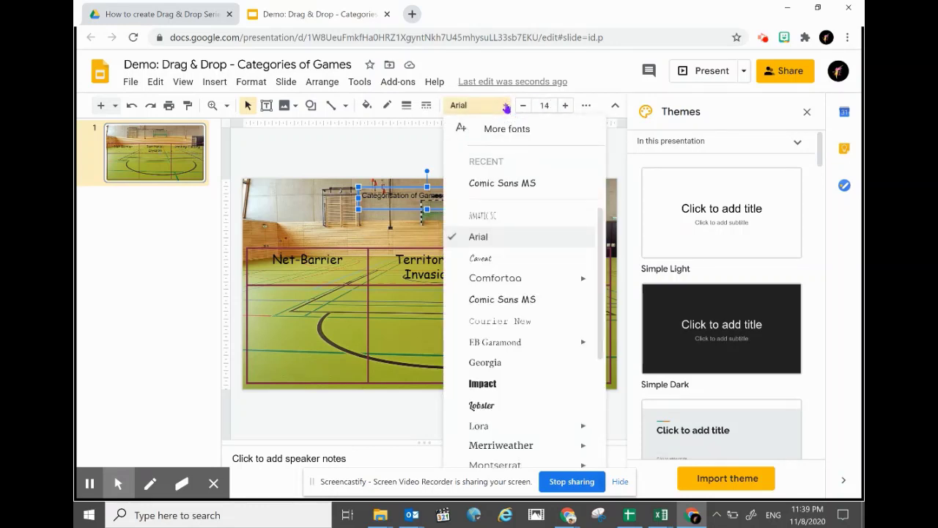
left_click(503, 188)
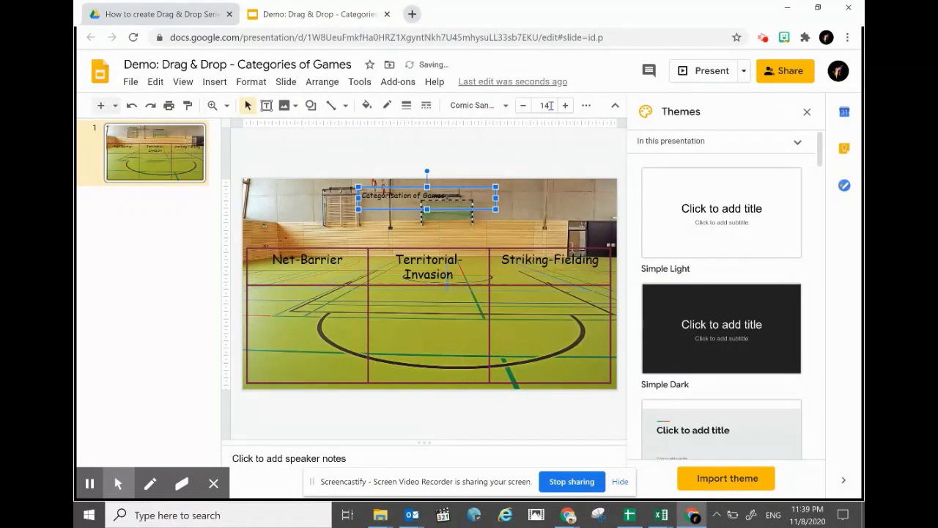
left_click(544, 105)
left_click(544, 318)
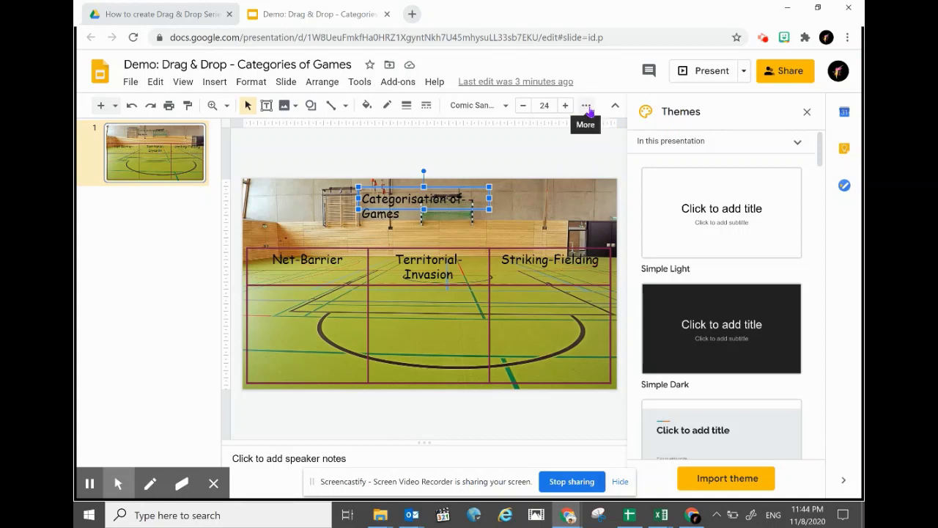
left_click(587, 105)
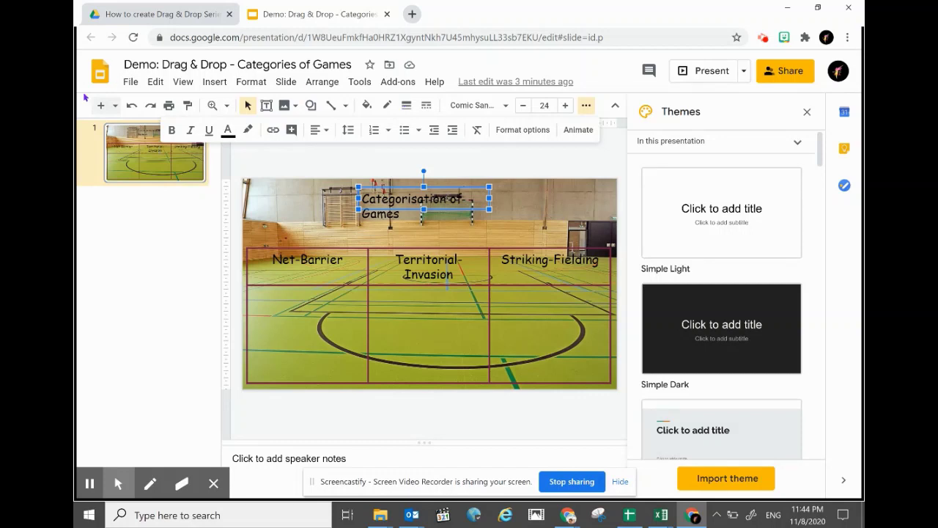
left_click(172, 131)
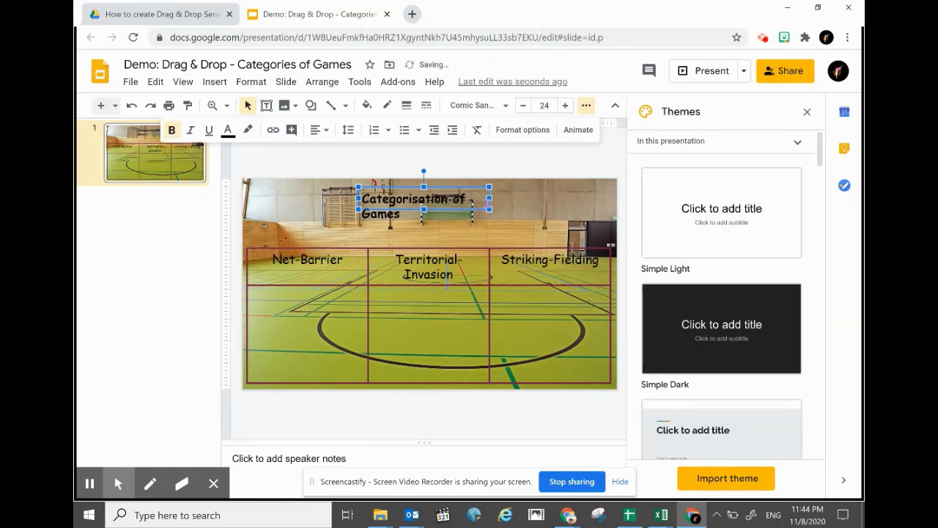
Widen the title box until 'Categorisation of Games' fits on one line
mouse_move(491, 198)
left_mouse_down()
mouse_move(540, 199)
mouse_move(498, 199)
mouse_move(508, 198)
left_mouse_up()
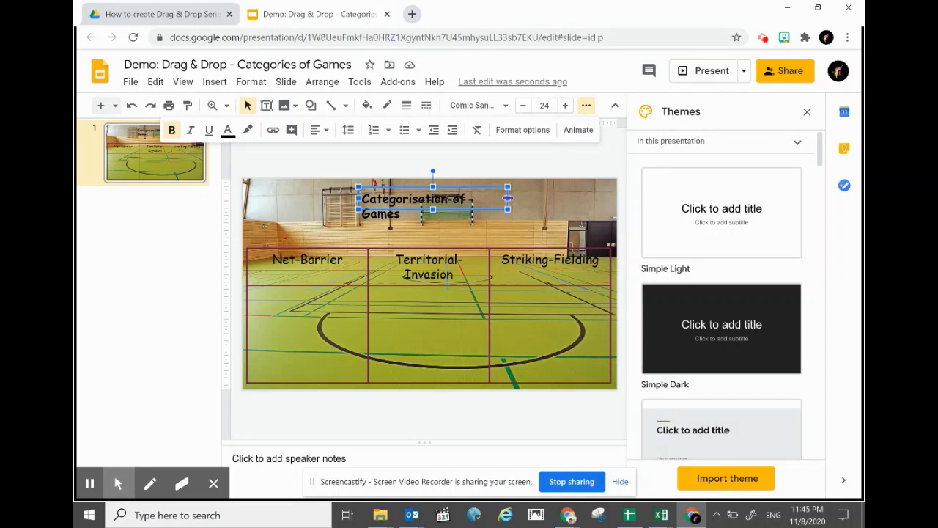
left_click(507, 198)
mouse_move(508, 198)
left_mouse_down()
mouse_move(582, 197)
mouse_move(523, 198)
left_mouse_up()
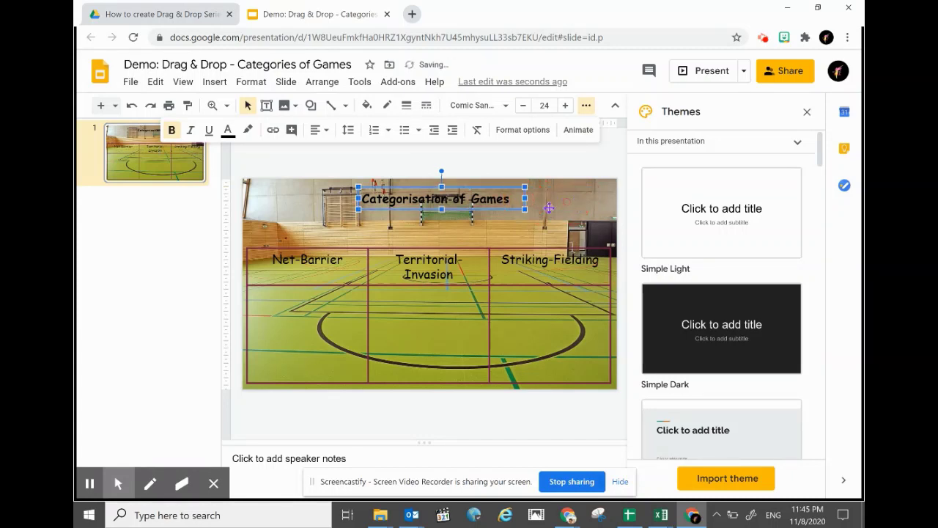
left_click_drag(464, 210, 463, 199)
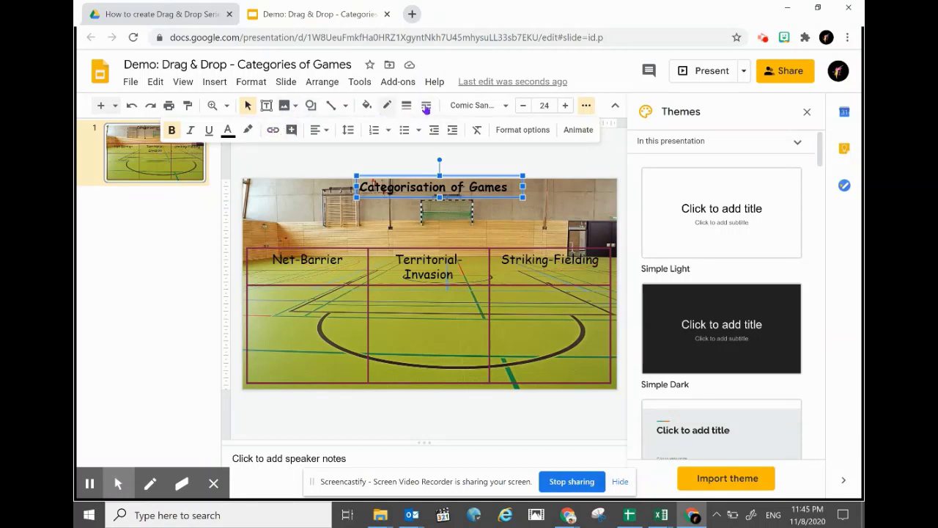
Turn the title text white, raise it from 24 to 25 points and underline it
left_click(228, 138)
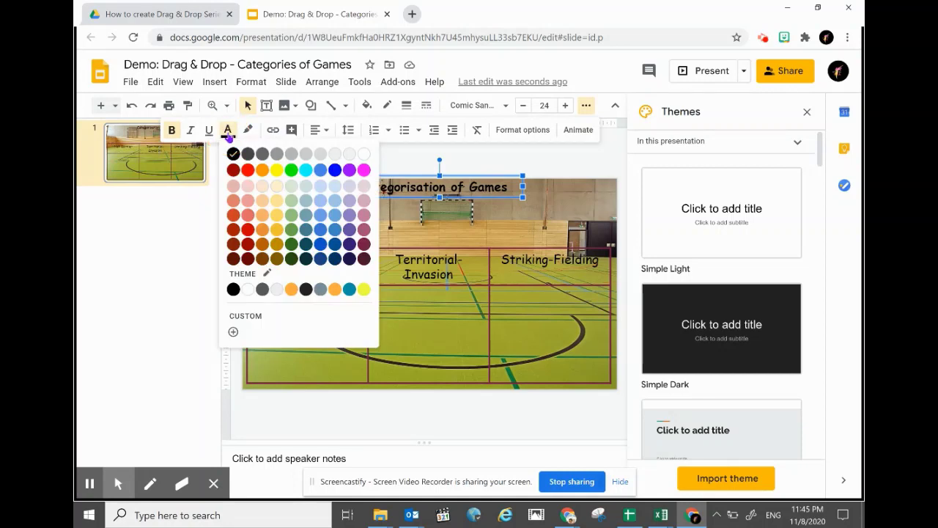
left_click(364, 155)
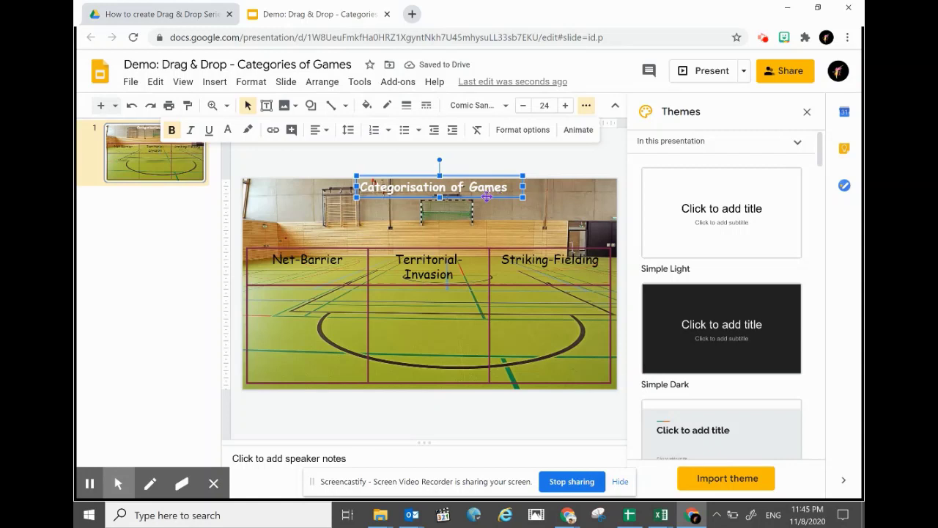
left_click(566, 107)
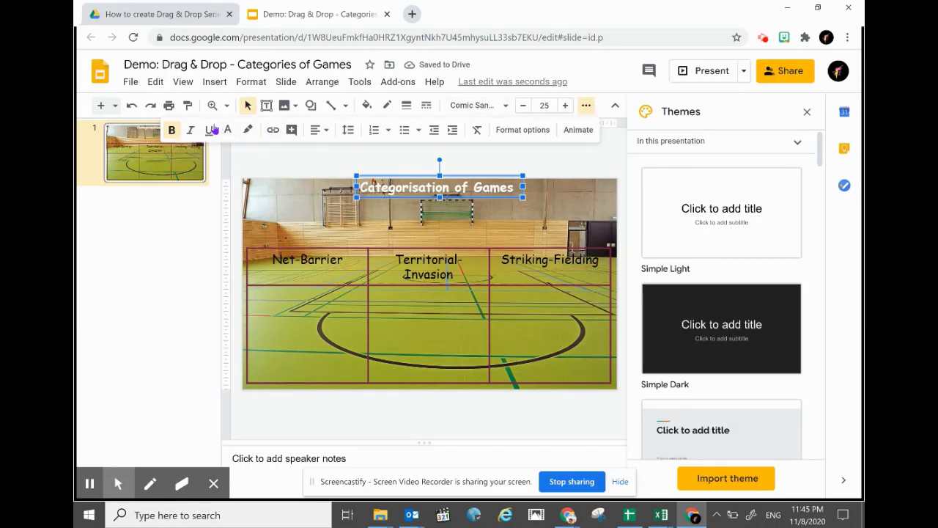
left_click(209, 129)
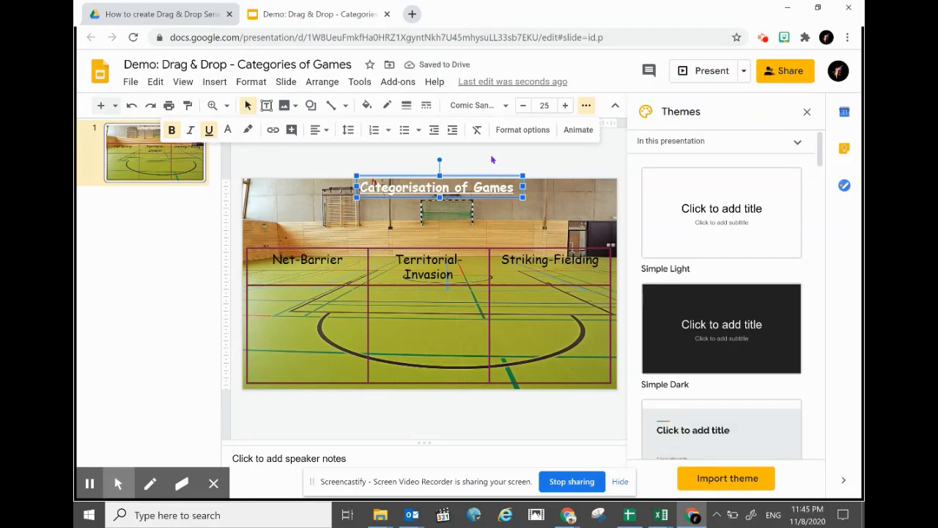
left_click(509, 152)
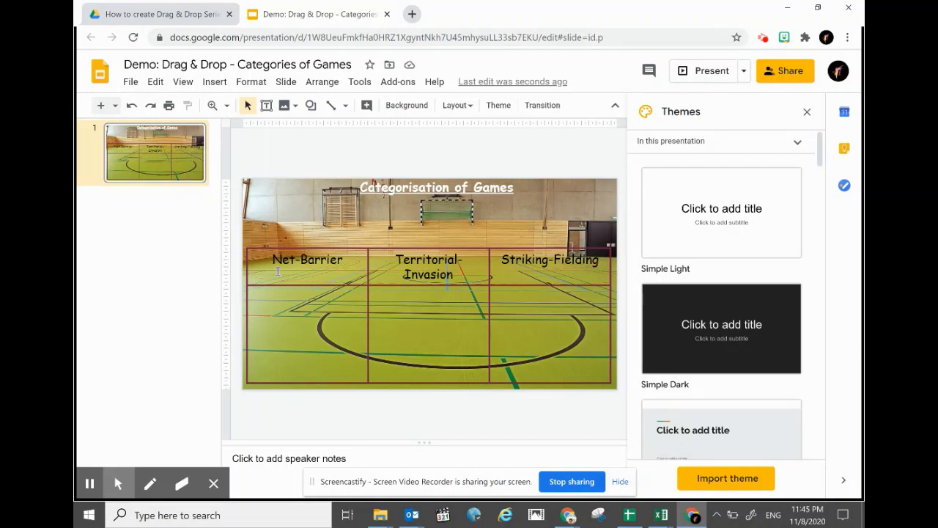
Set the category table's heading text colour to yellow
left_click(517, 264)
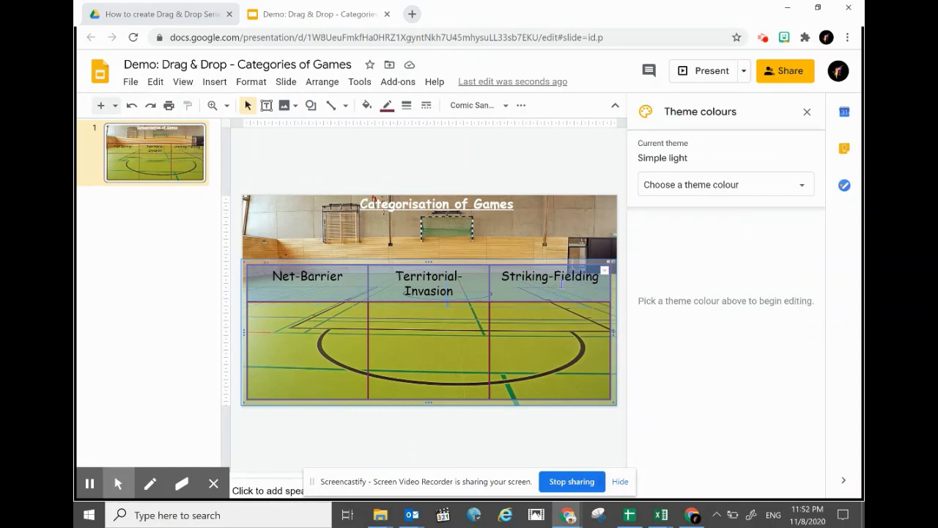
left_click(521, 105)
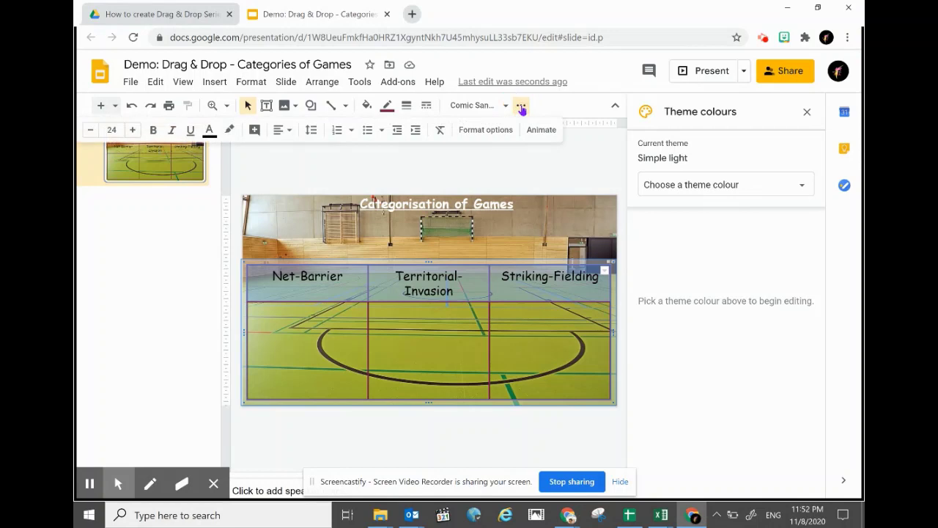
left_click(210, 130)
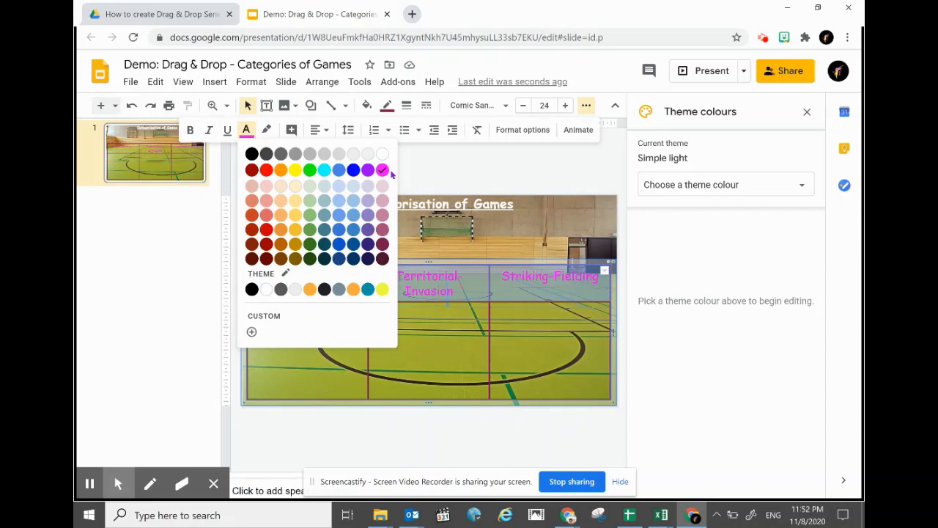
left_click(295, 170)
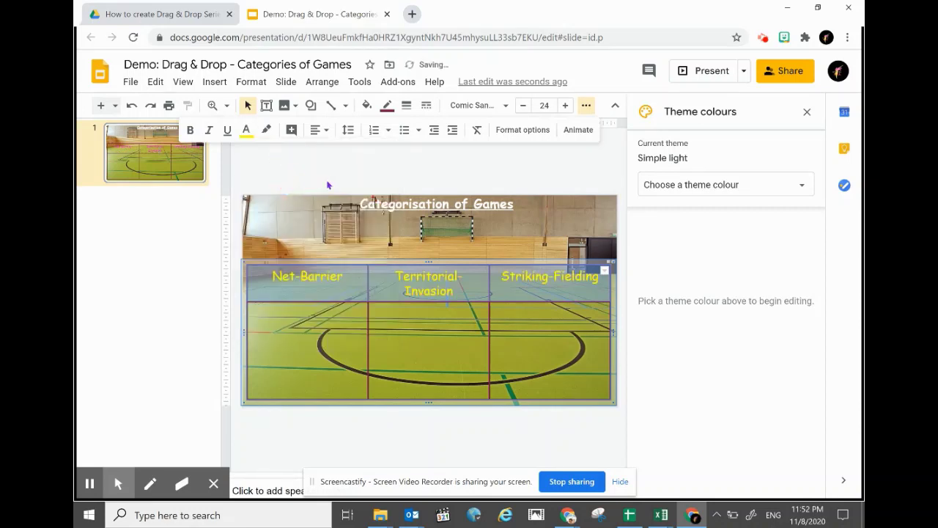
left_click(453, 209)
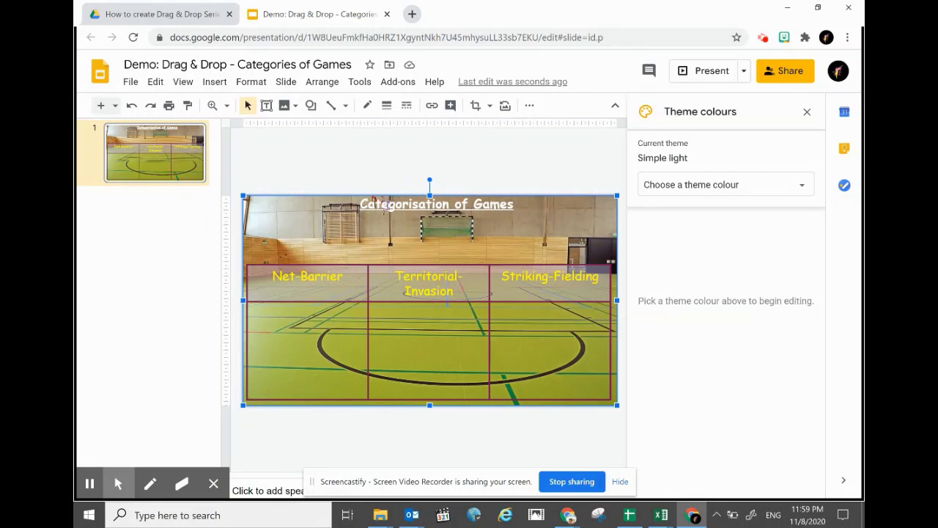
Drag the title onto the header row and reposition the table over the court
left_click(373, 163)
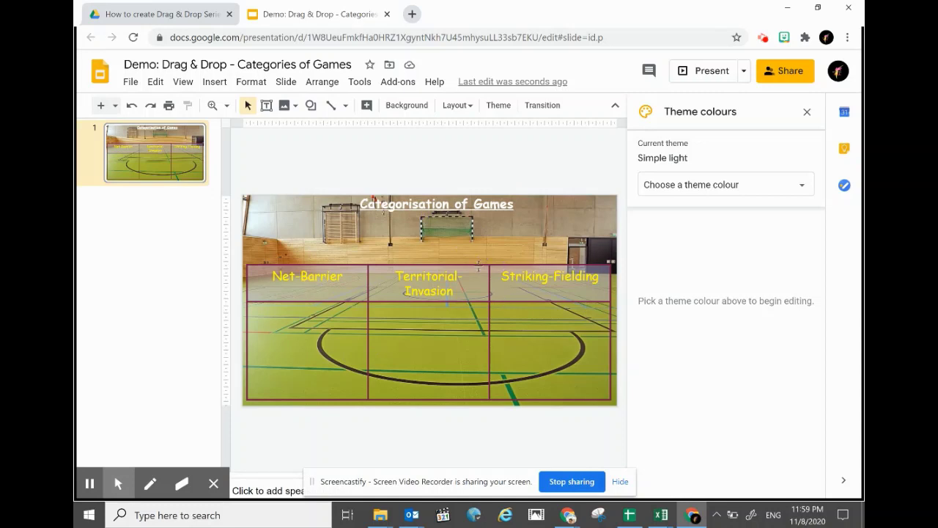
left_click(455, 217)
left_click_drag(452, 212, 448, 270)
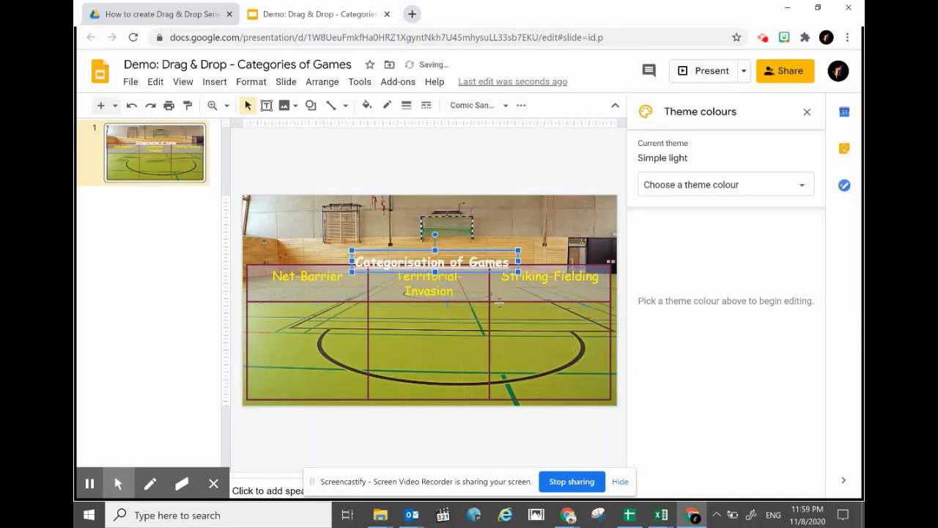
left_click(464, 236)
left_click(445, 294)
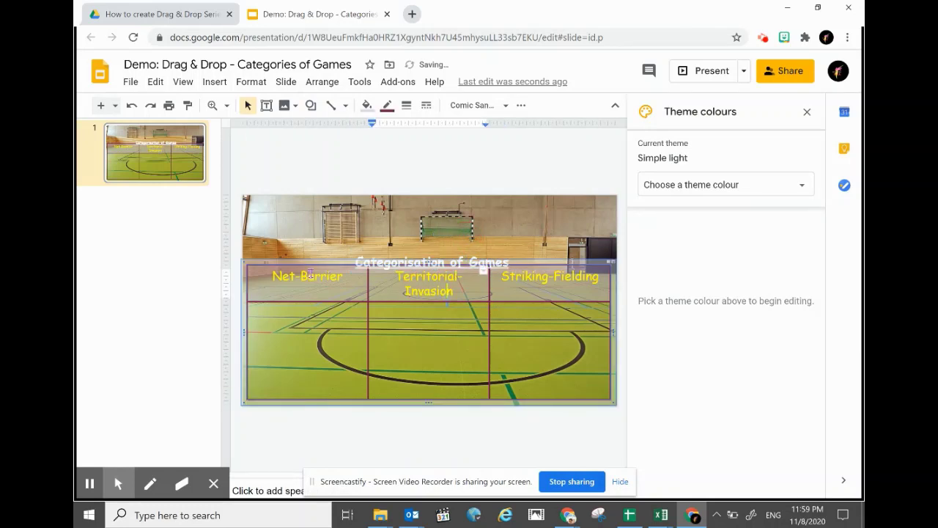
left_click_drag(312, 263, 258, 213)
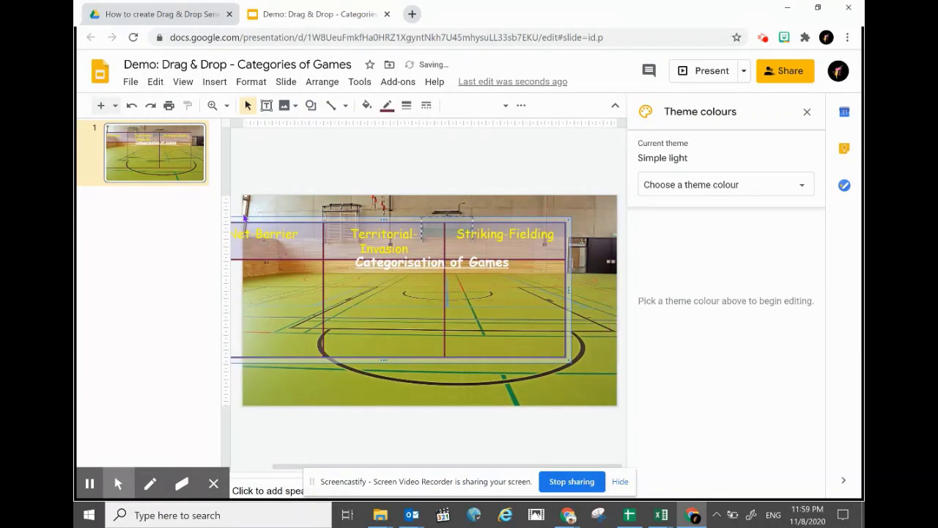
left_click_drag(335, 218, 358, 263)
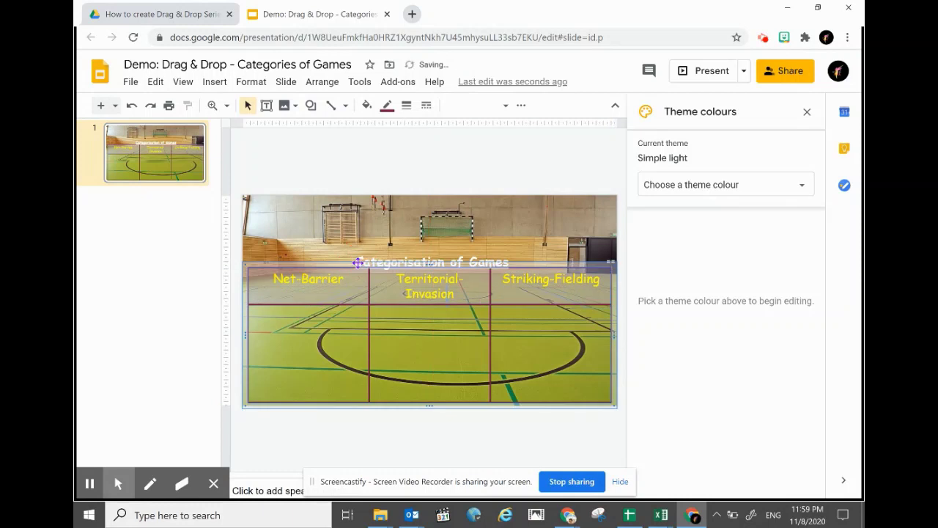
Nudge the title up so it sits centred above the table, then select every object on the slide
left_click(444, 252)
left_click_drag(447, 220, 484, 202)
key("Up")
key("Up")
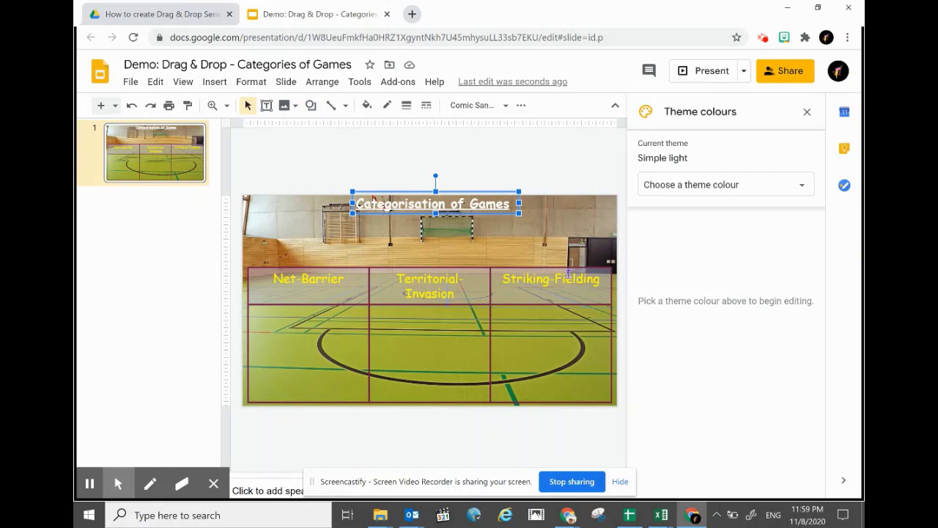
left_click(384, 160)
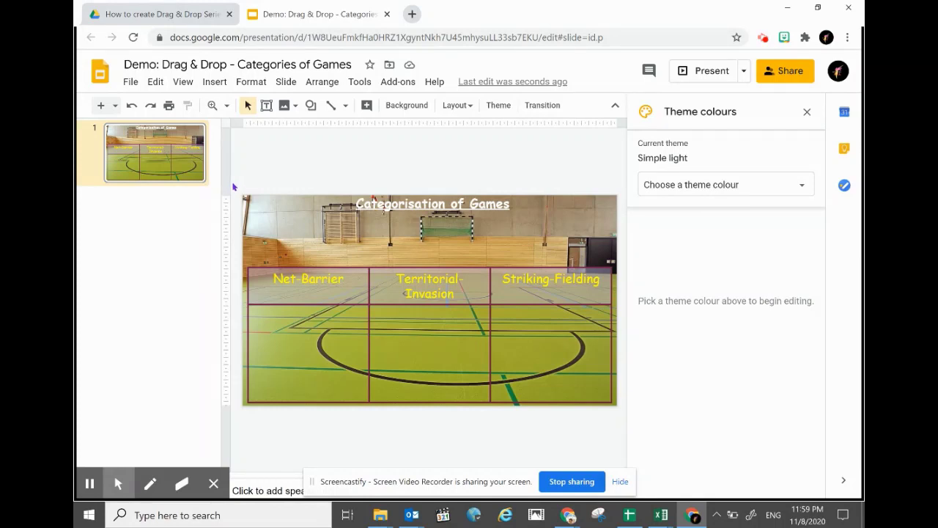
left_click_drag(233, 182, 626, 417)
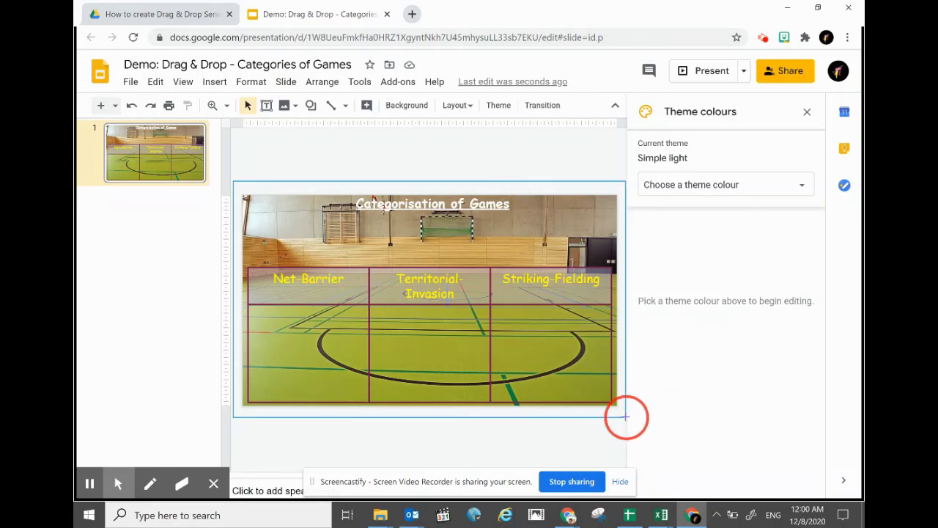
Cut the gym picture, title and table off slide 1
left_click_drag(626, 416, 625, 414)
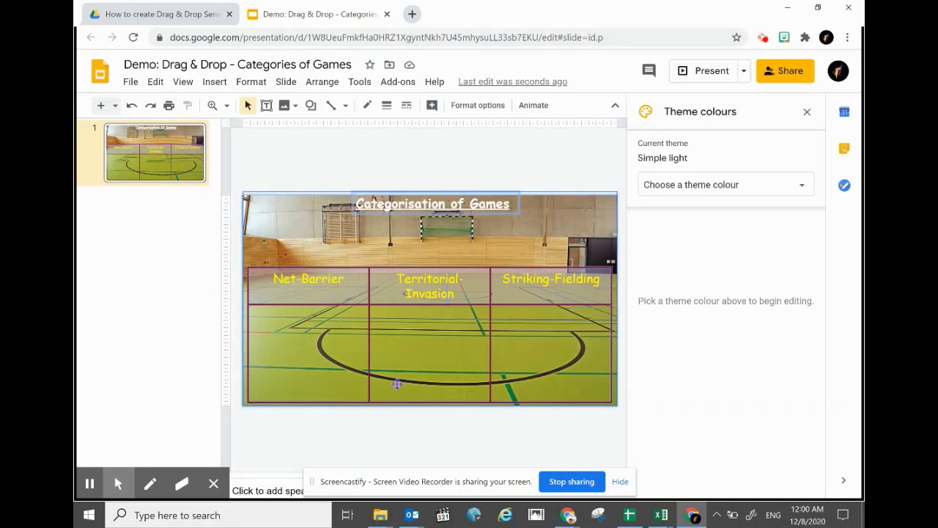
left_click(480, 253)
right_click(481, 253)
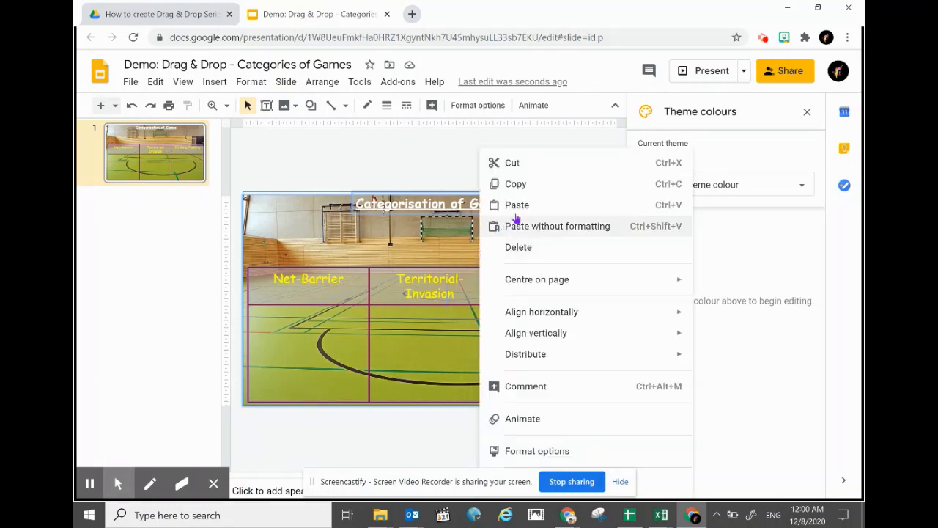
left_click(520, 163)
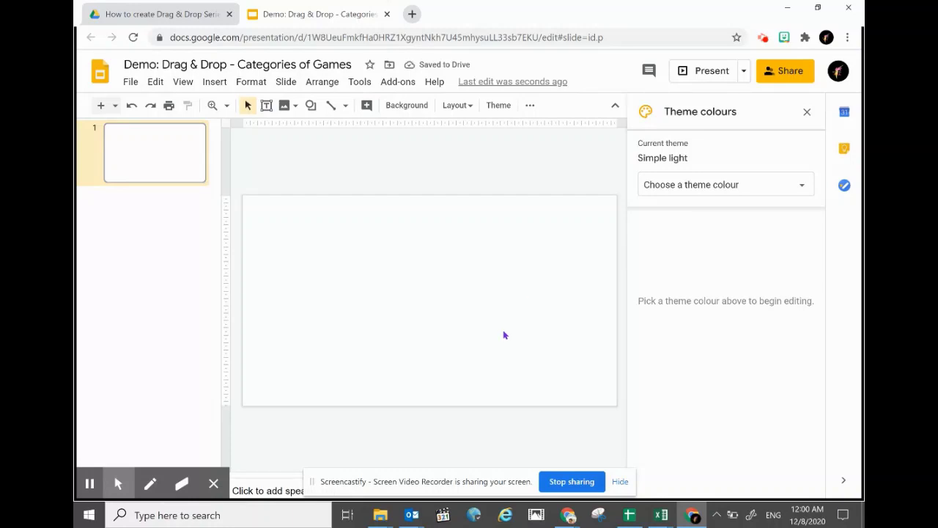
Paste the cut objects onto the Simple light master slide and close the master editor
left_click(183, 82)
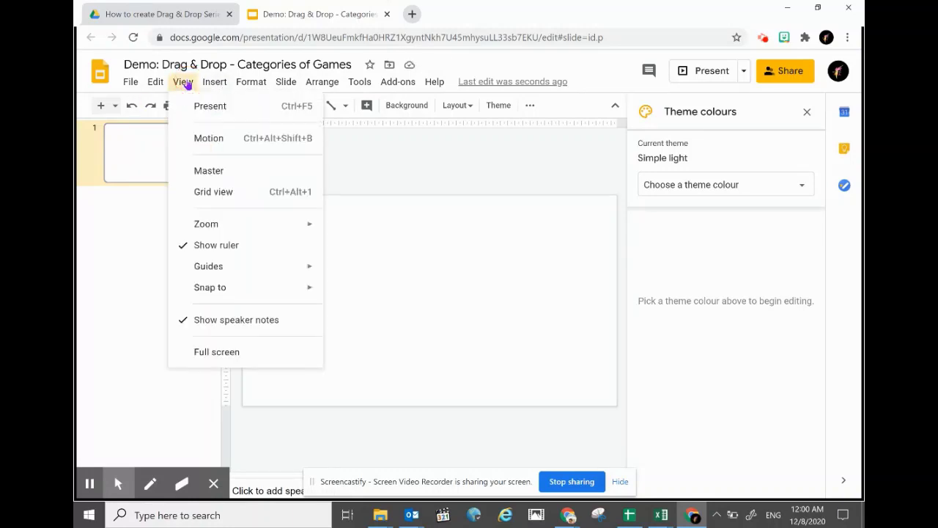
left_click(219, 172)
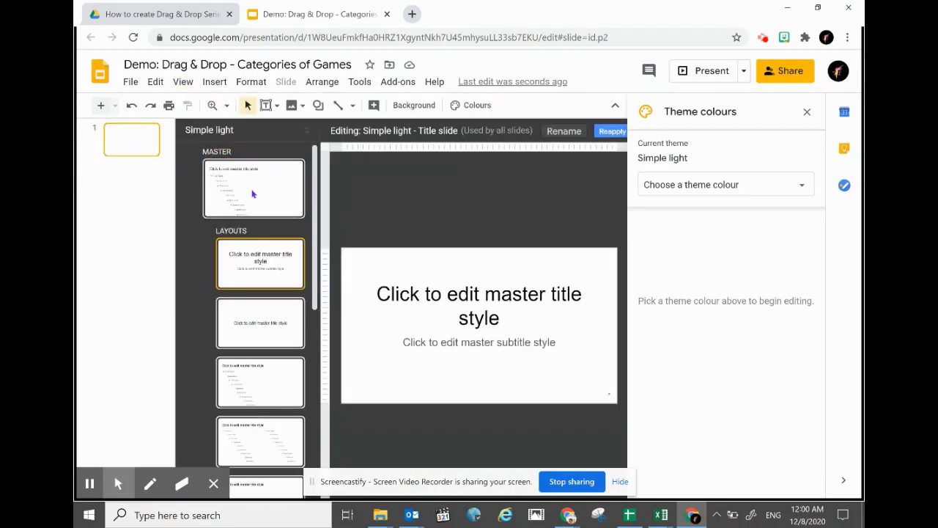
left_click(252, 194)
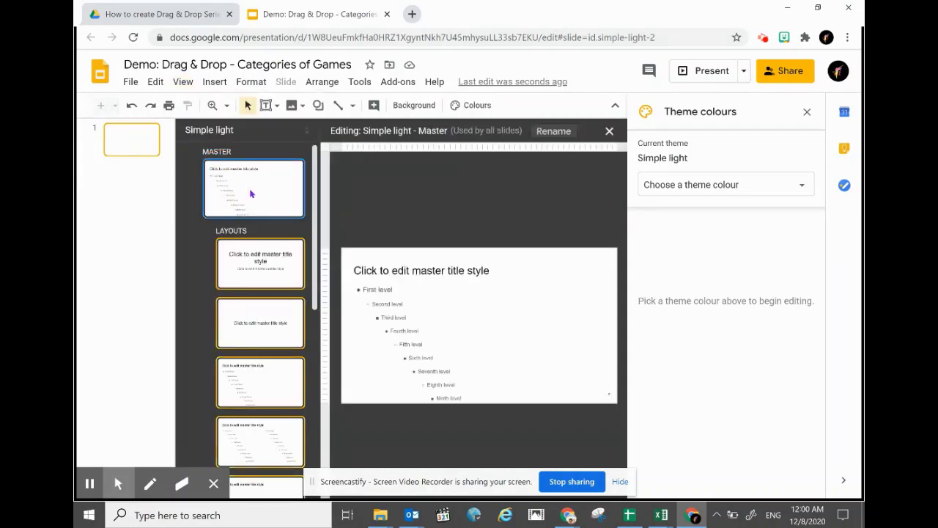
right_click(446, 290)
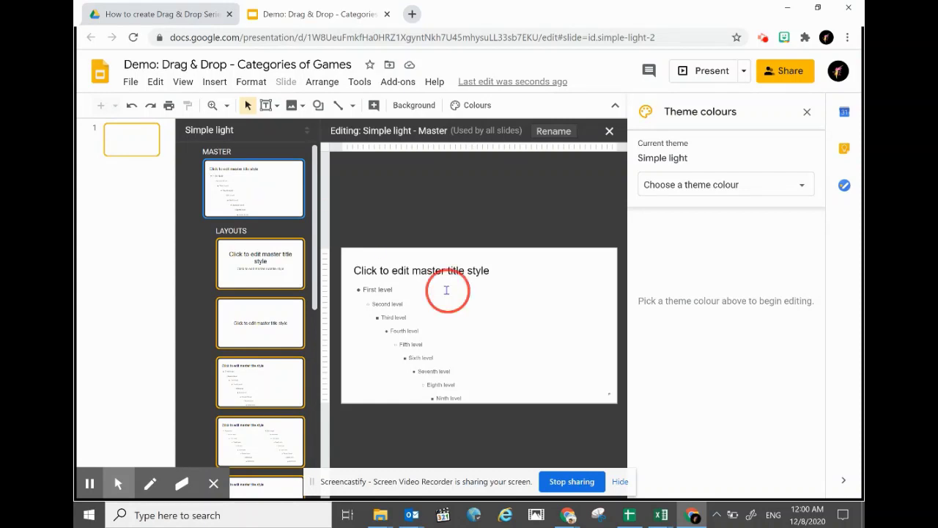
left_click(414, 264)
left_click(408, 254)
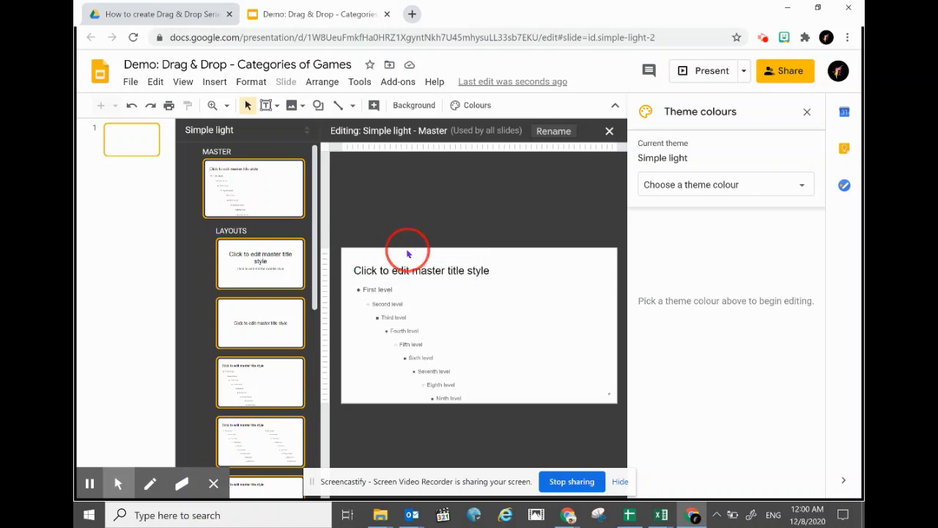
right_click(408, 254)
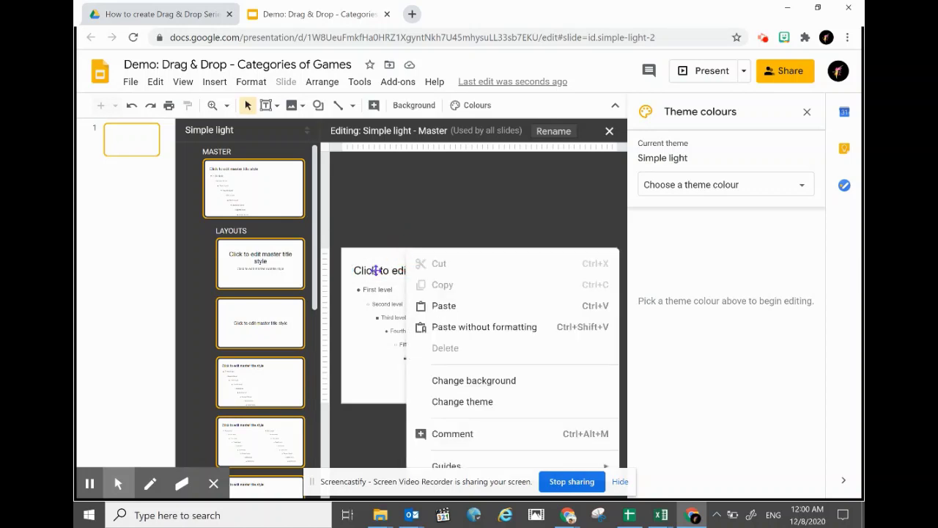
left_click(450, 311)
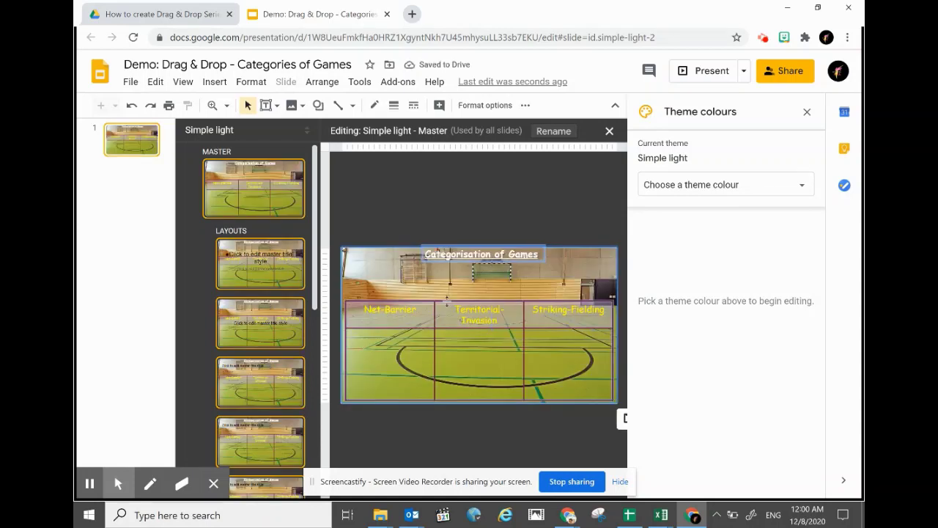
left_click(550, 211)
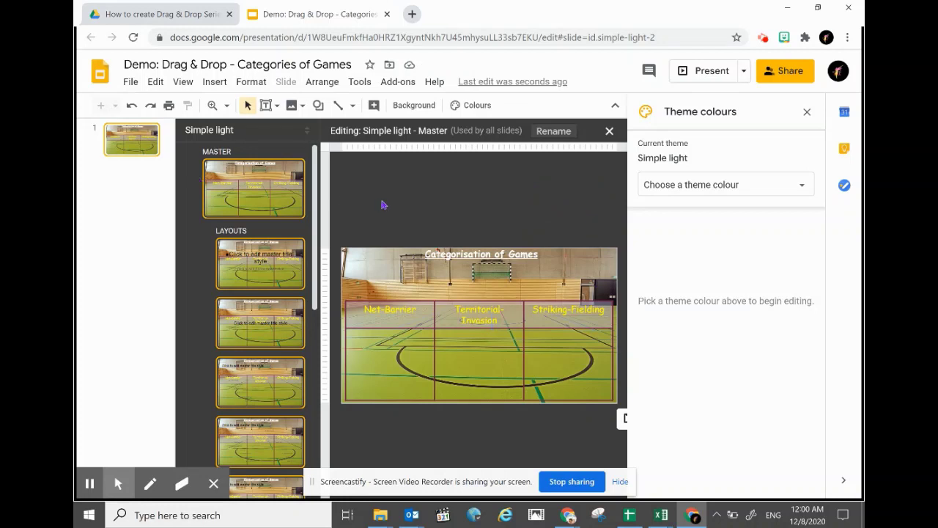
left_click(142, 144)
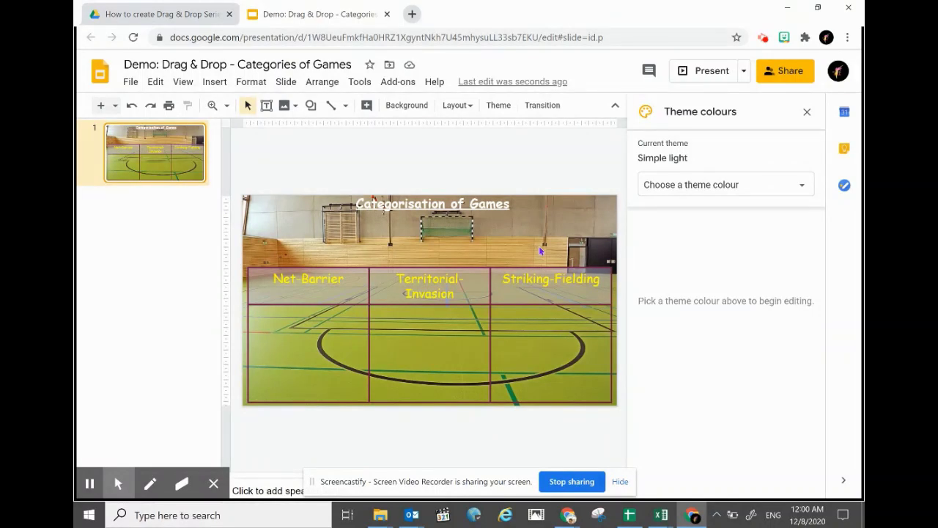
left_click(430, 292)
left_click(574, 292)
left_click(529, 361)
left_click(317, 378)
left_click(409, 204)
left_click(475, 205)
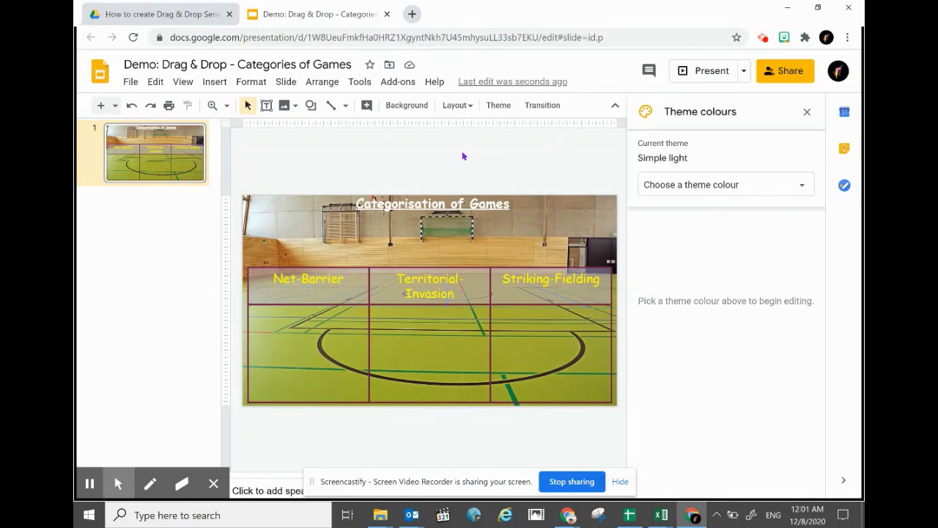
Search web images for 'net-barrier games png'
left_click(297, 107)
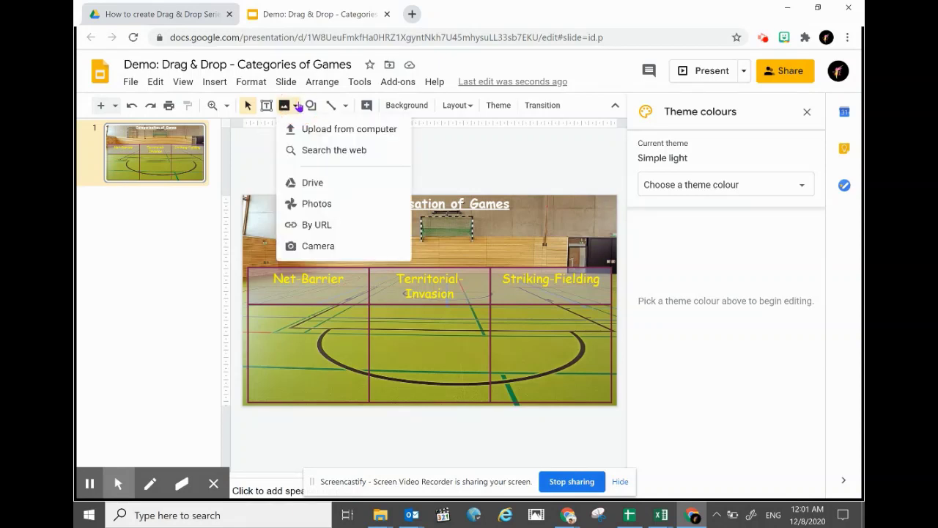
left_click(310, 149)
left_click(700, 114)
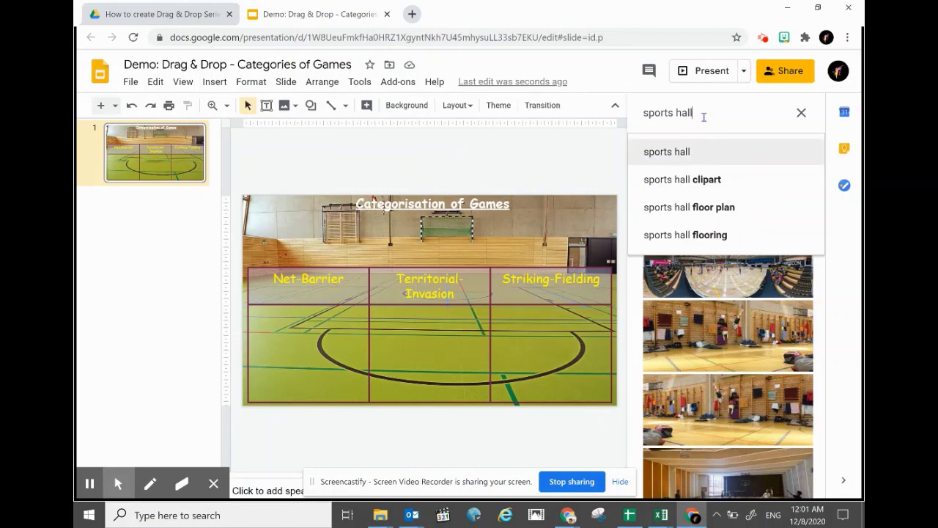
left_click_drag(702, 115, 645, 114)
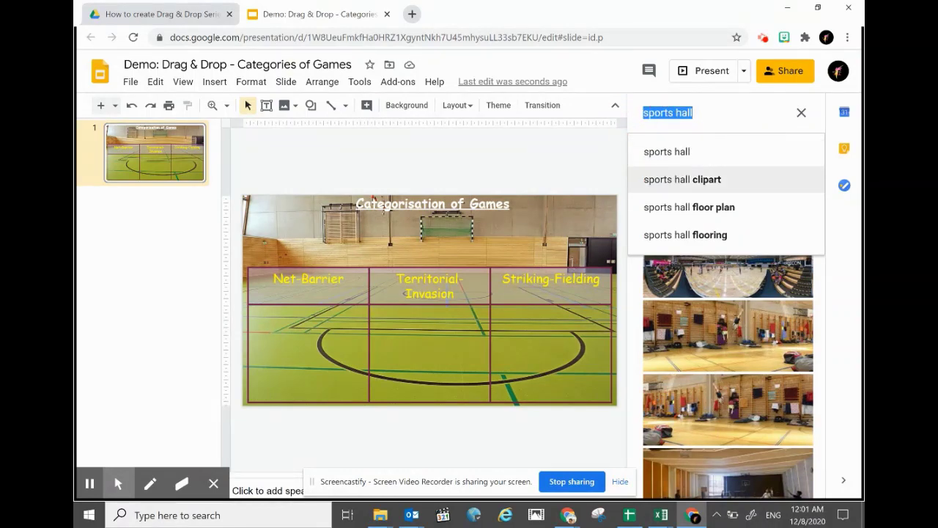
type("net")
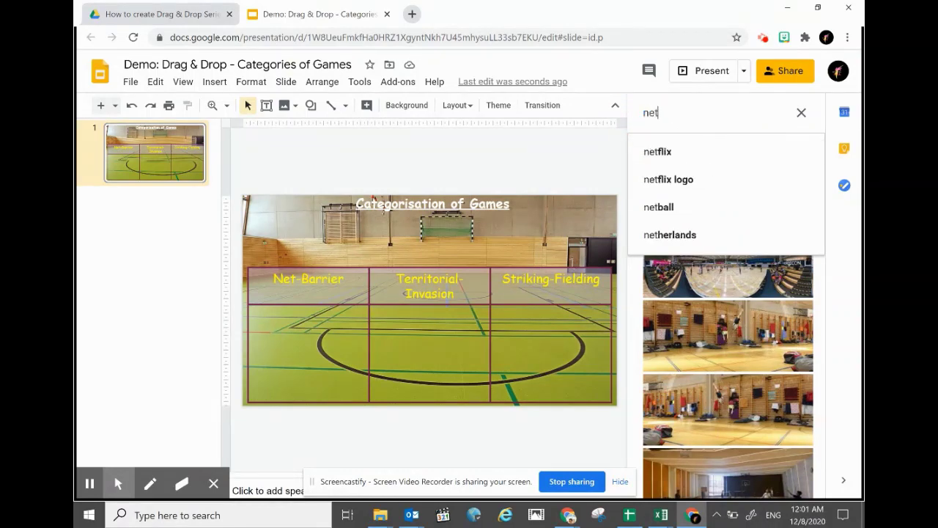
type("-")
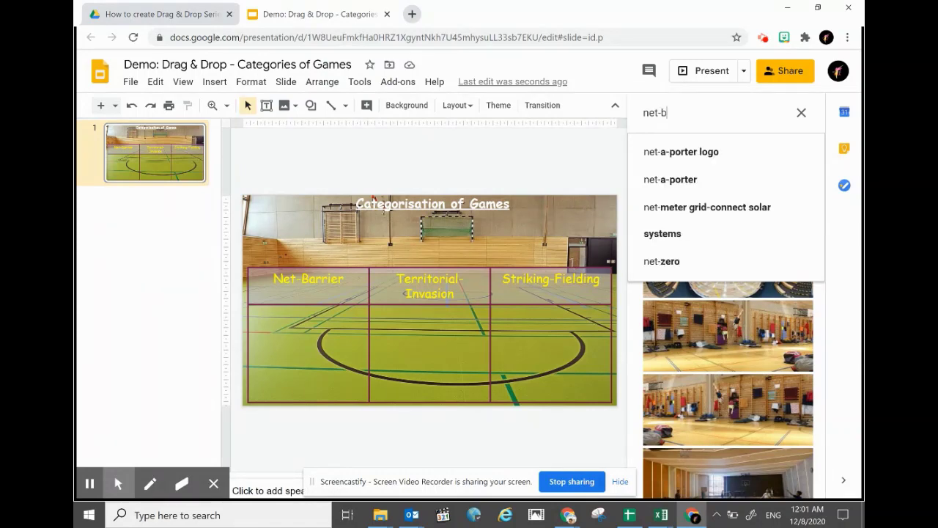
type("barrier")
key("Return")
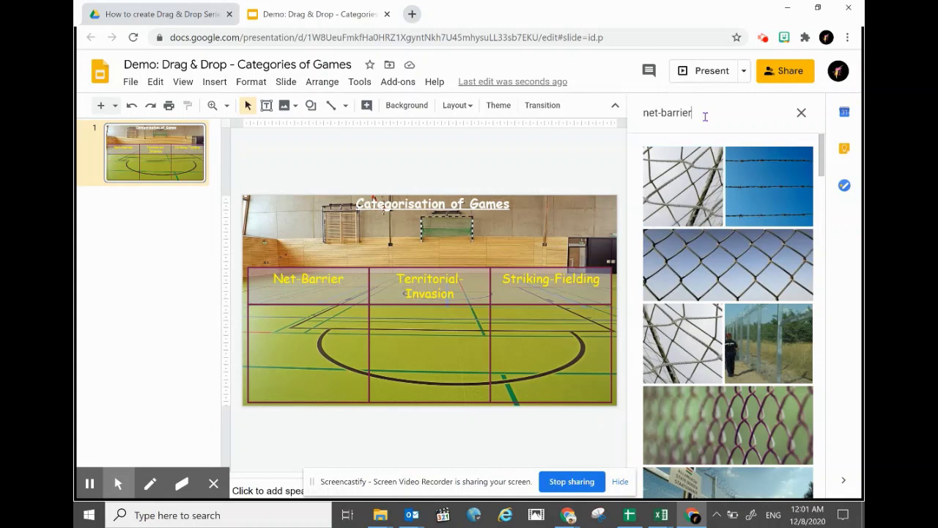
left_click(704, 113)
type("games")
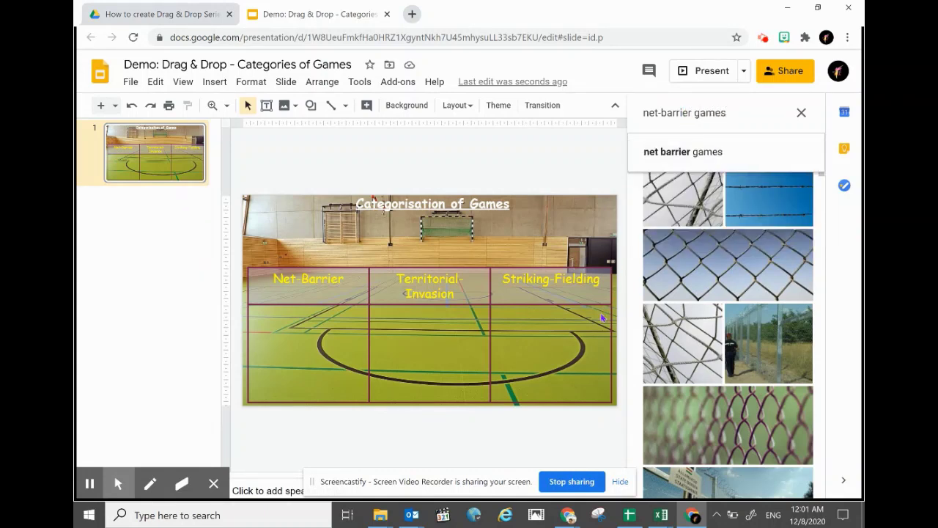
type(" png")
key("Return")
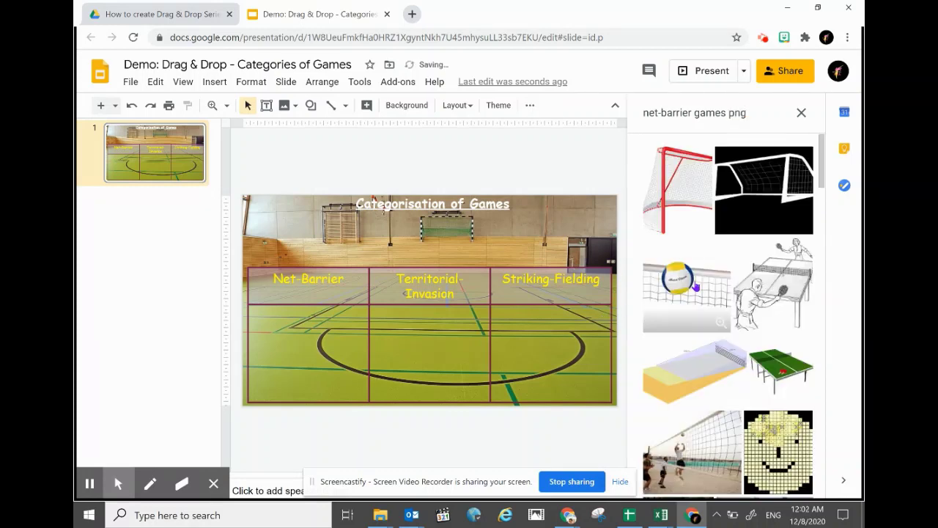
Place the volleyball net image on the slide, shrink it and move it to the top-right
left_click_drag(697, 286, 503, 227)
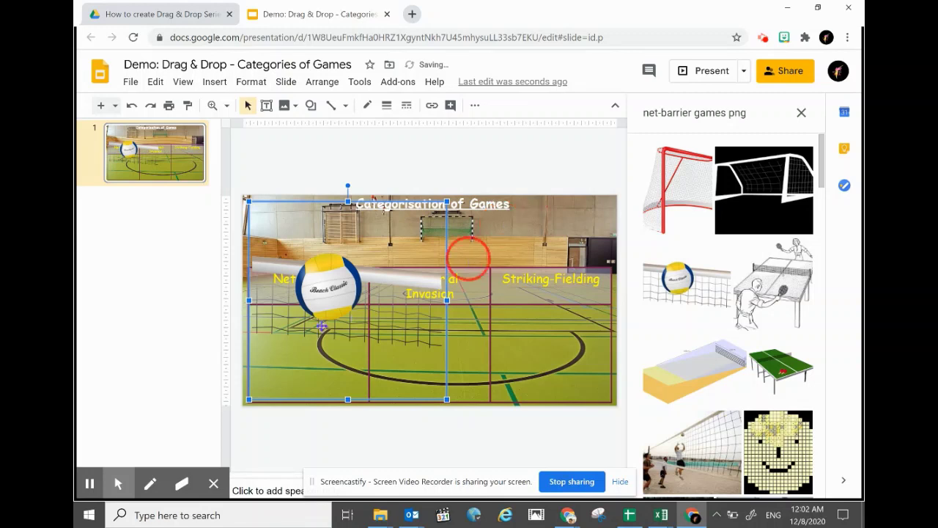
mouse_move(447, 399)
left_mouse_down()
mouse_move(345, 318)
mouse_move(317, 281)
mouse_move(324, 278)
left_mouse_up()
left_click_drag(292, 245, 574, 236)
left_click_drag(533, 275, 546, 238)
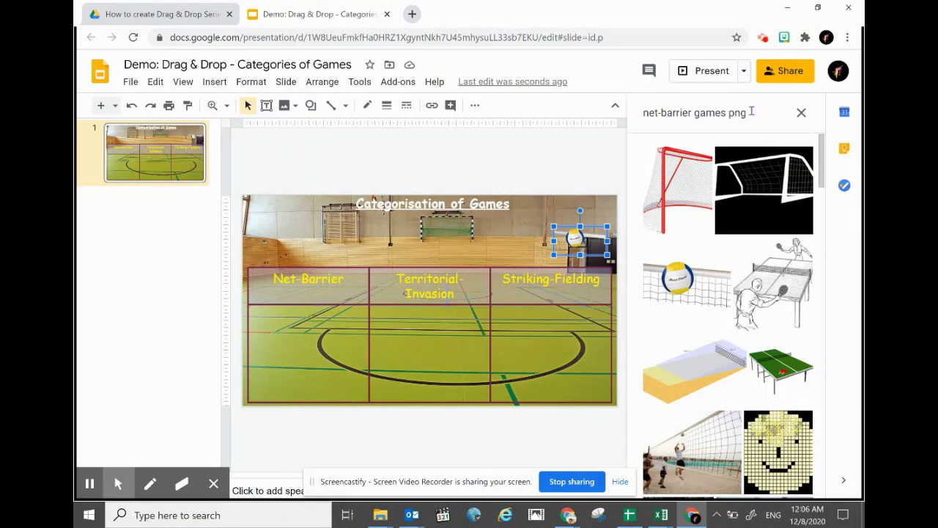
left_click_drag(746, 113, 639, 112)
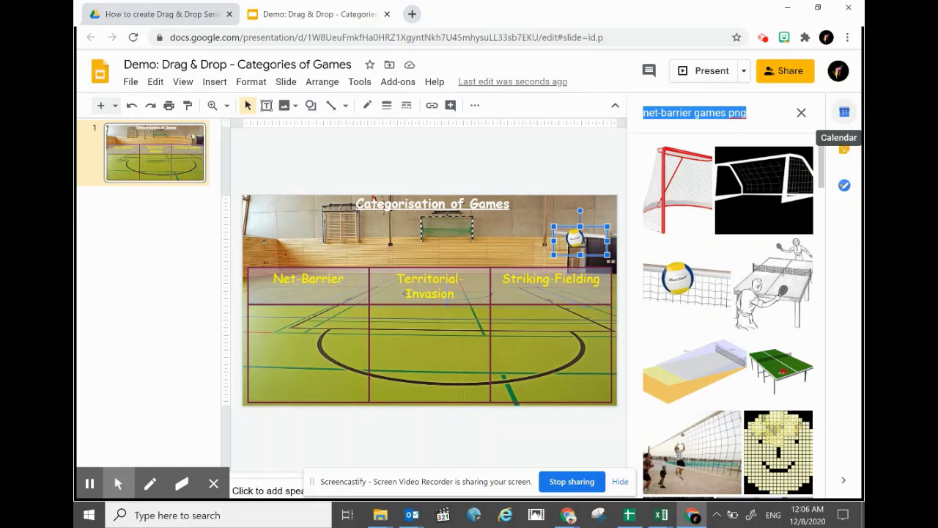
Search 'badminton png' and place the cartoon badminton girl, shrunk, in the slide's top-left corner
type("badmin")
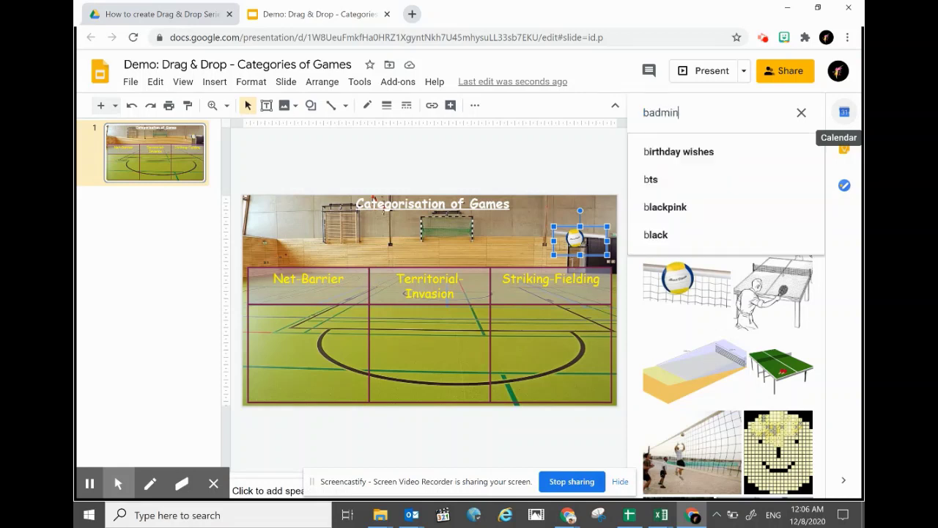
type("ton png")
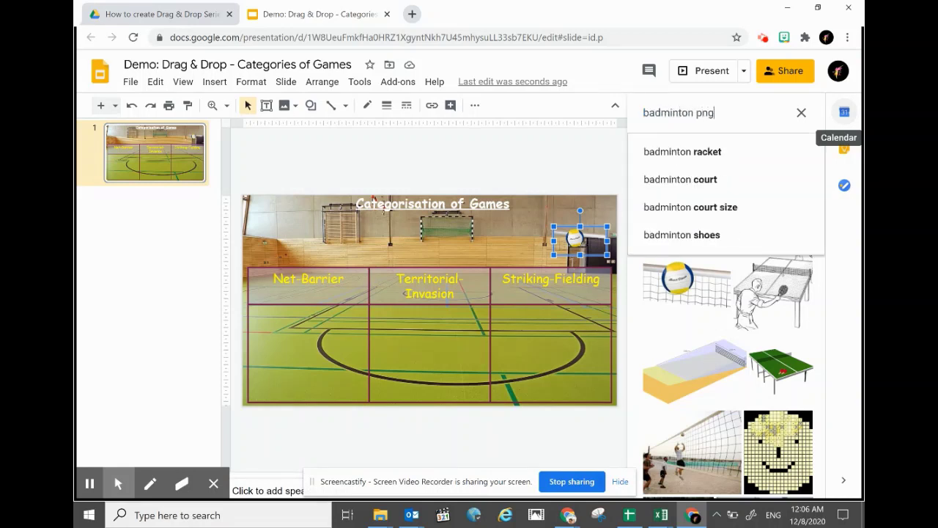
key("Return")
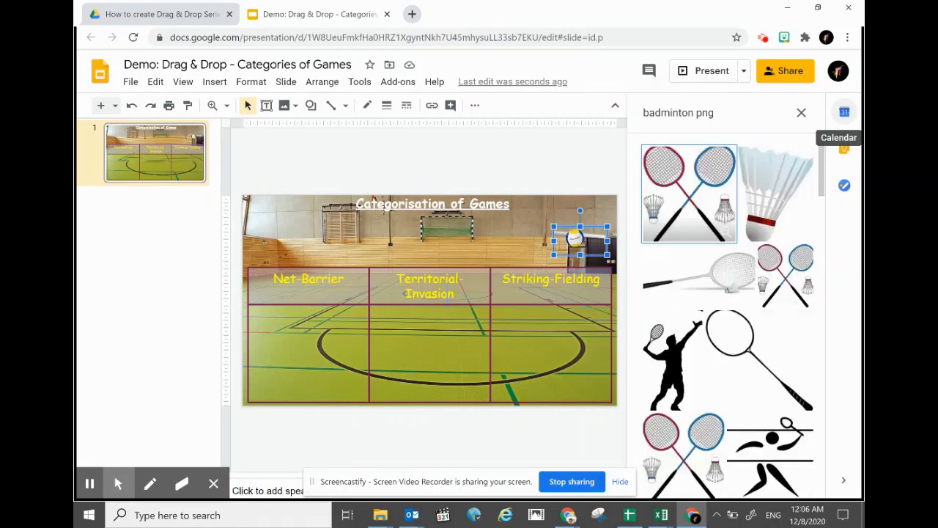
scroll(715, 268, "down", 3)
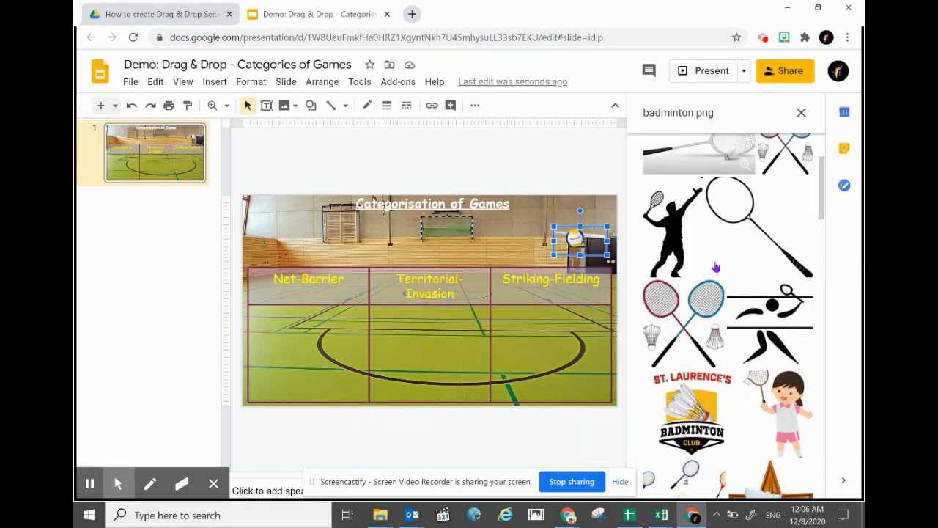
scroll(715, 268, "down", 2)
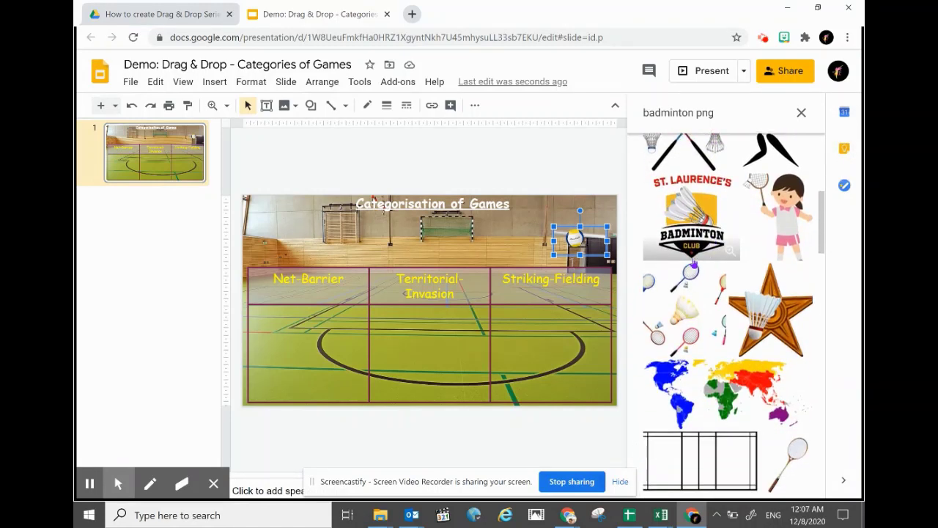
scroll(791, 223, "up", 4)
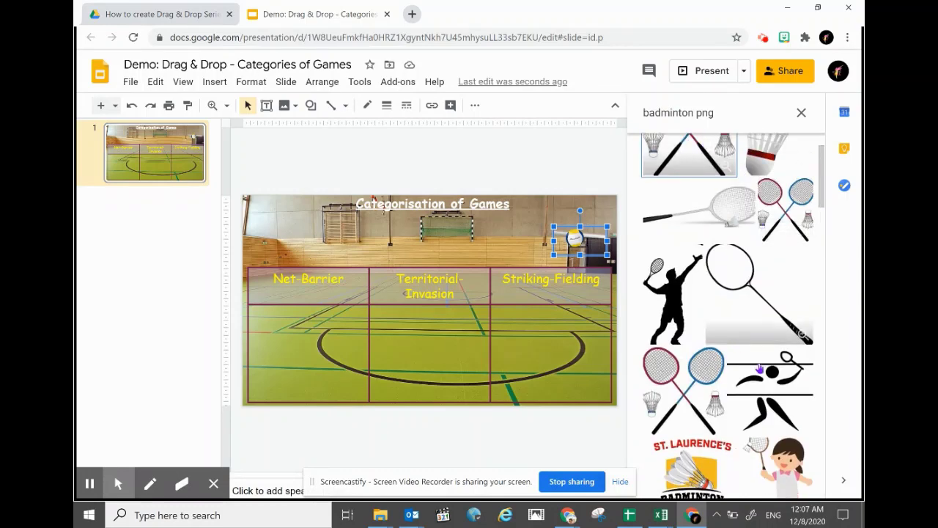
left_click(785, 469)
left_click_drag(786, 469, 489, 224)
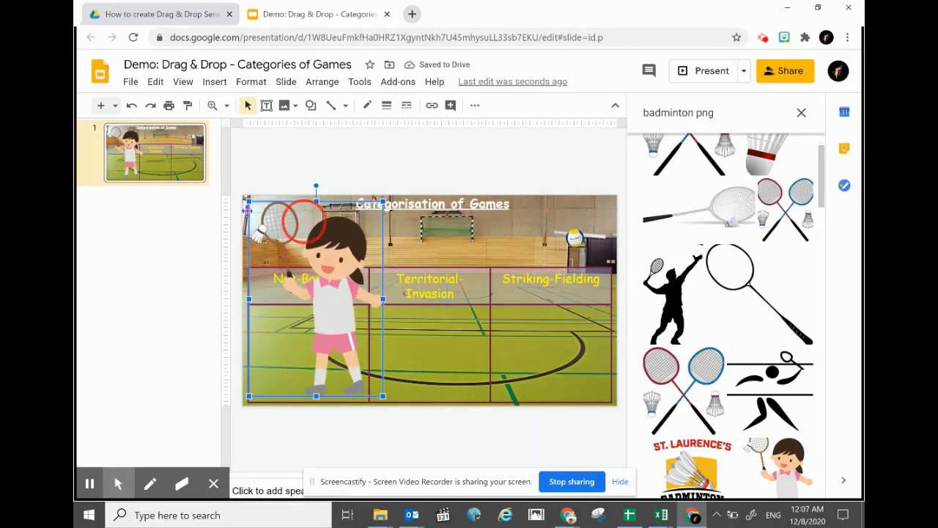
left_click_drag(250, 201, 331, 319)
left_click_drag(370, 357, 291, 231)
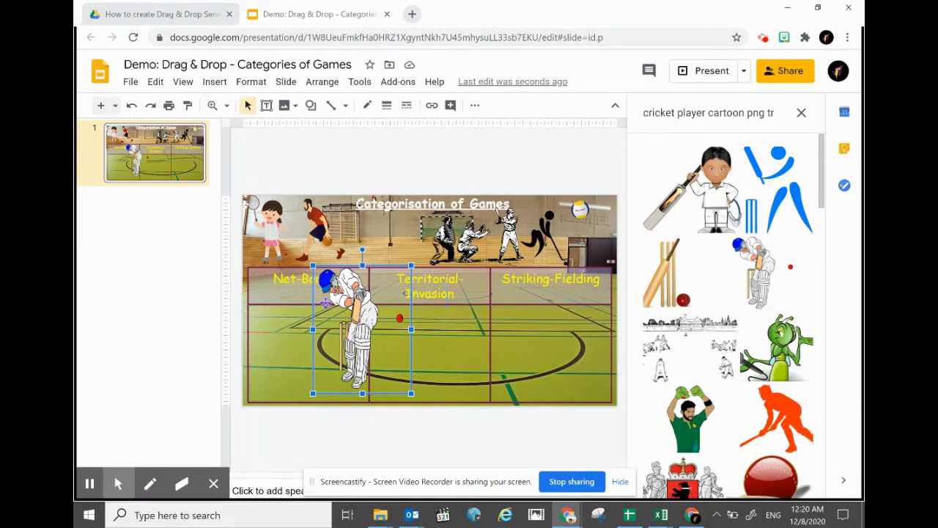
Move the cricket player above the table and shrink it to sit beside the title
left_click_drag(343, 309, 415, 235)
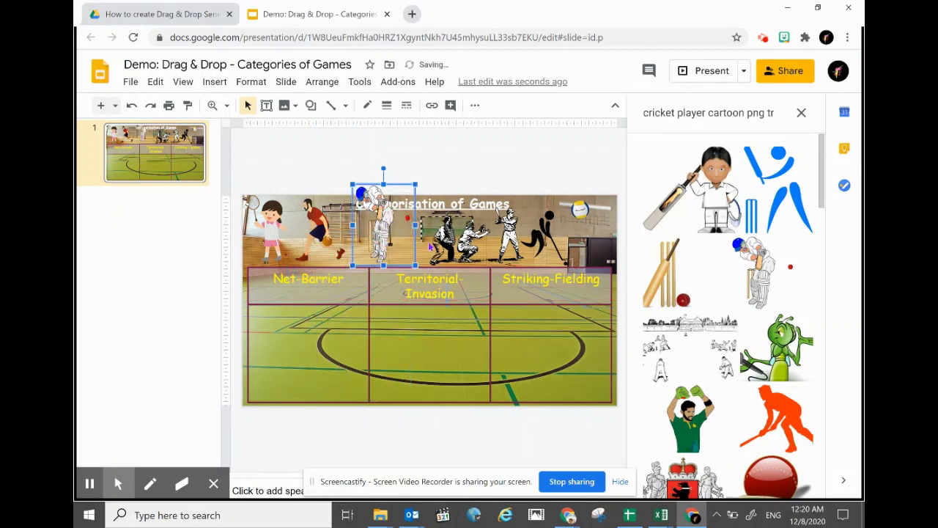
left_click_drag(360, 212, 358, 214)
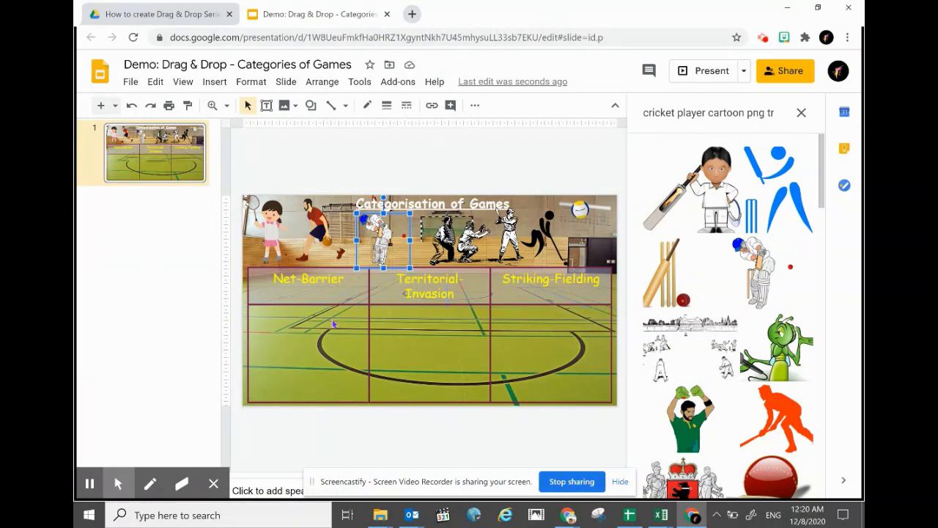
left_click(512, 169)
Confirm the table is locked, then drag the hockey player into the Territorial-Invasion column
left_click(442, 346)
left_click(338, 343)
left_click(447, 291)
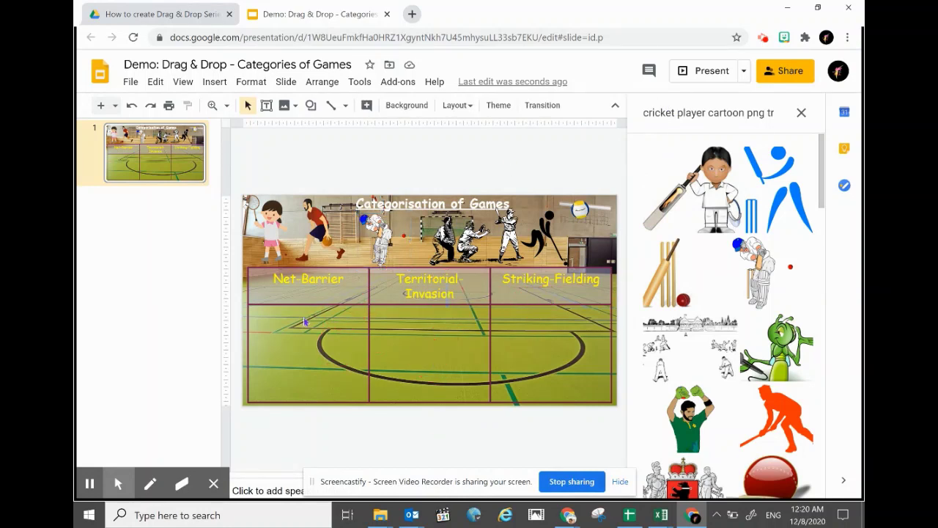
left_click(318, 227)
left_click(266, 228)
left_click(465, 231)
left_click(583, 213)
left_click_drag(549, 236, 420, 362)
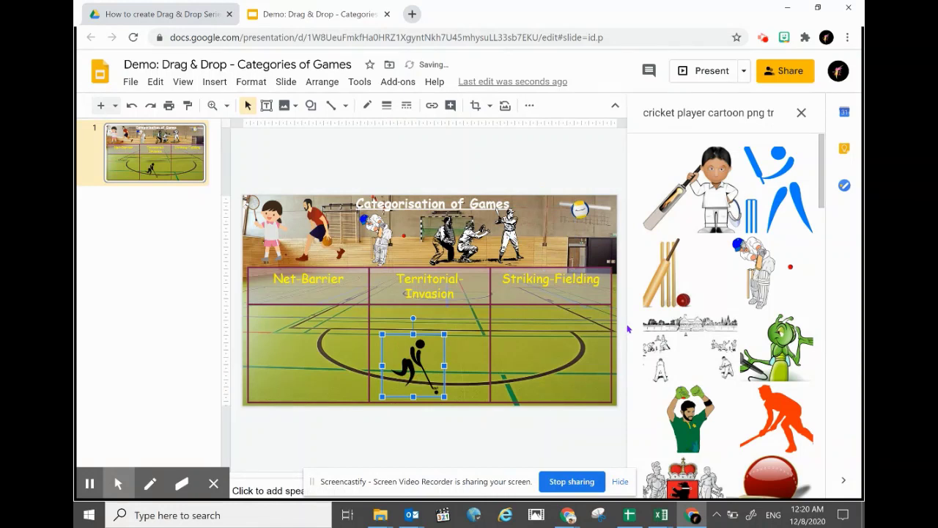